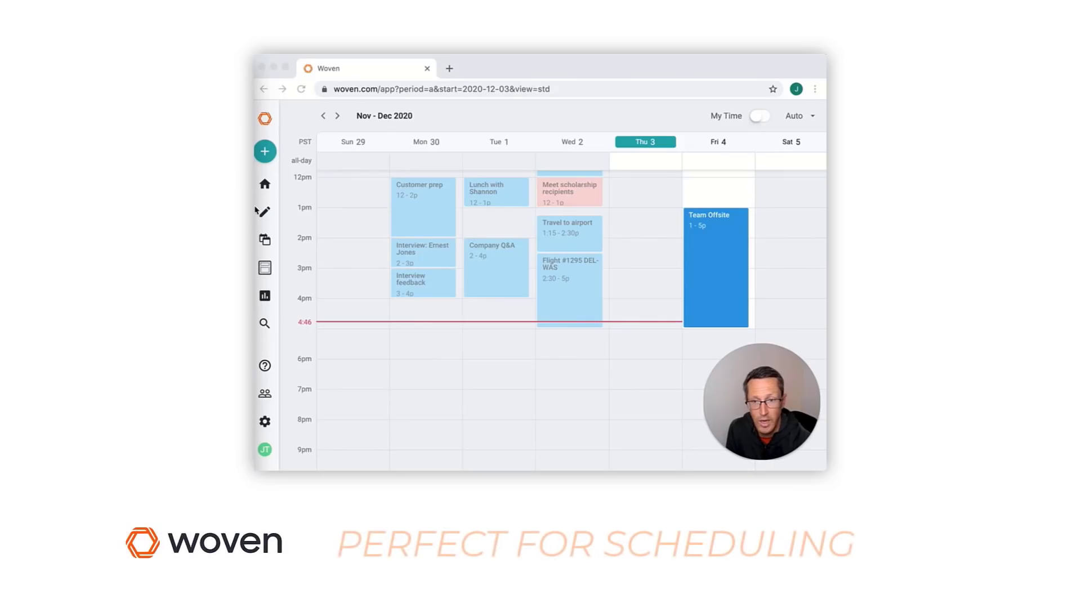
- Open a new blank event in Woven from the + menu's New event option
{"action": "left_click", "coordinate": [265, 151]}
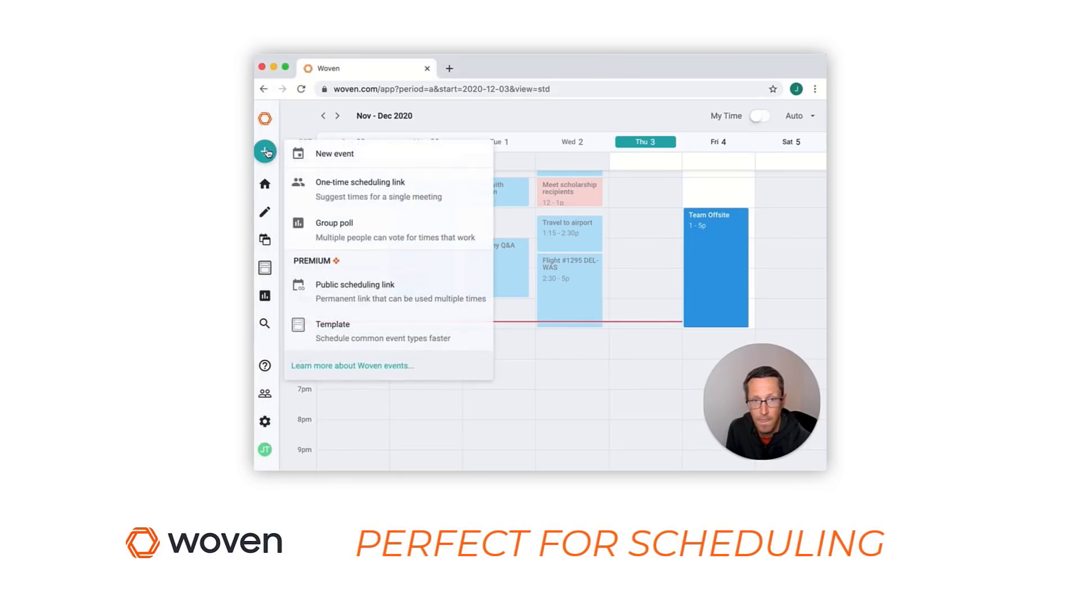
{"action": "left_click", "coordinate": [353, 163]}
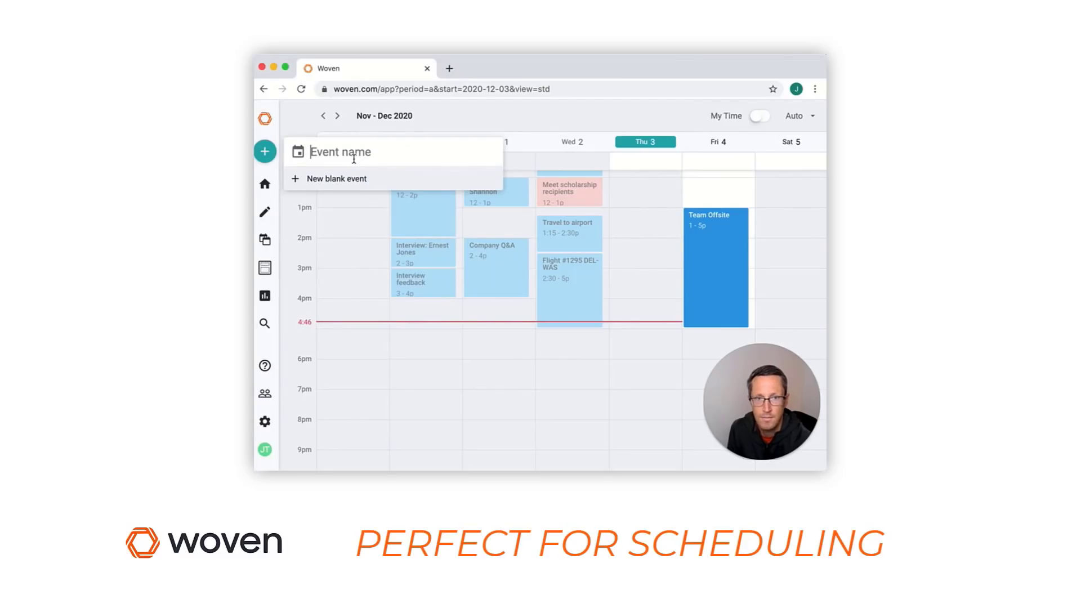
{"action": "left_click", "coordinate": [346, 179]}
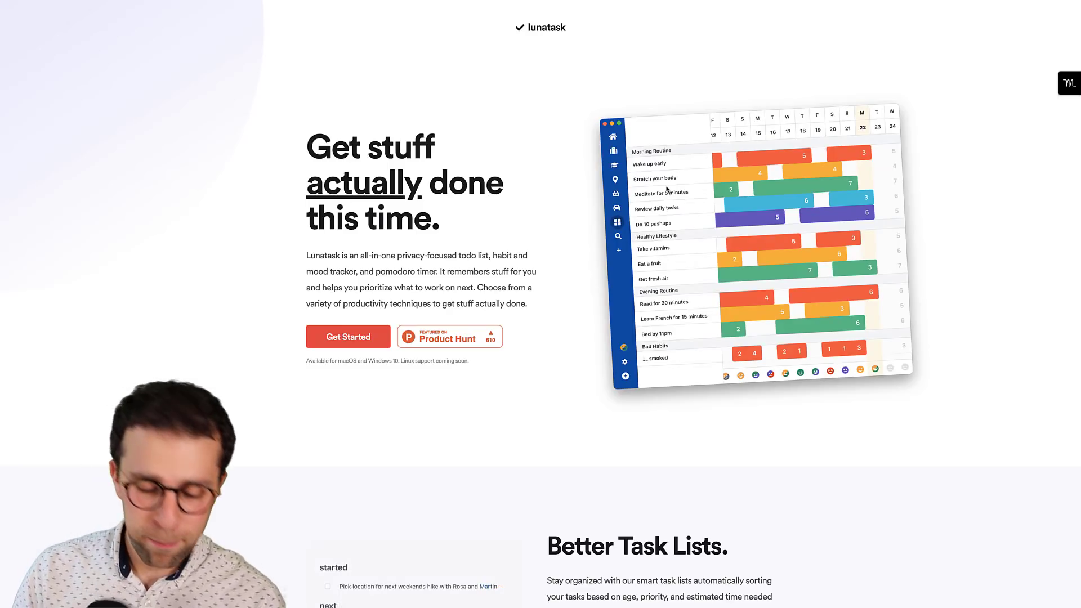
- Scroll the homepage down to Better Task Lists, showing Kanban, Must/Should/Want and Pomodoro
{"action": "scroll", "coordinate": [667, 189], "scroll_direction": "down", "scroll_amount": 1}
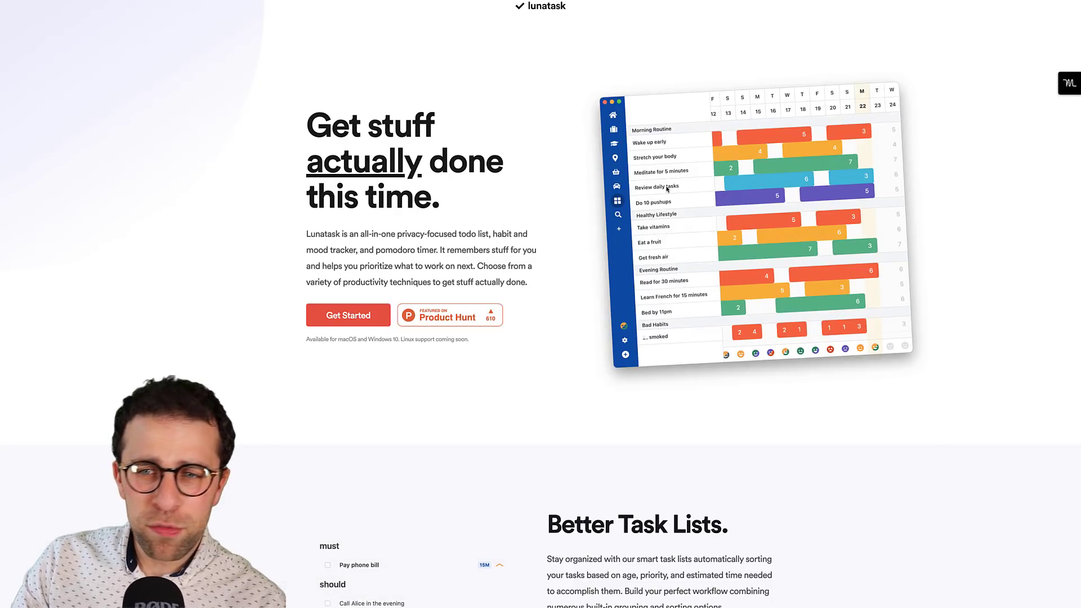
{"action": "scroll", "coordinate": [666, 189], "scroll_direction": "down", "scroll_amount": 1}
{"action": "scroll", "coordinate": [667, 190], "scroll_direction": "down", "scroll_amount": 1}
{"action": "scroll", "coordinate": [667, 190], "scroll_direction": "down", "scroll_amount": 1}
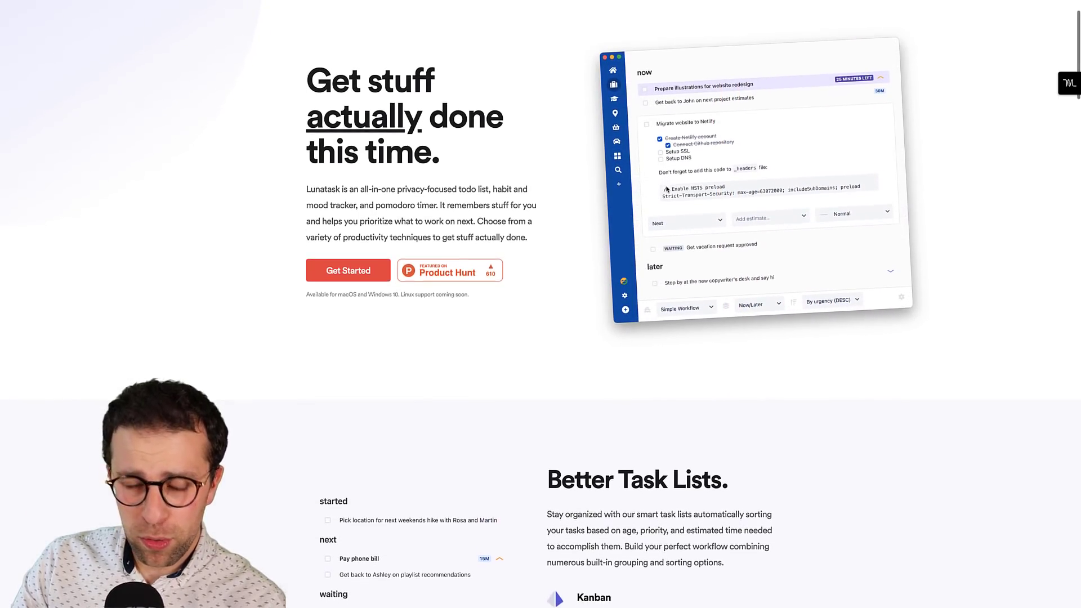
{"action": "scroll", "coordinate": [667, 189], "scroll_direction": "down", "scroll_amount": 6}
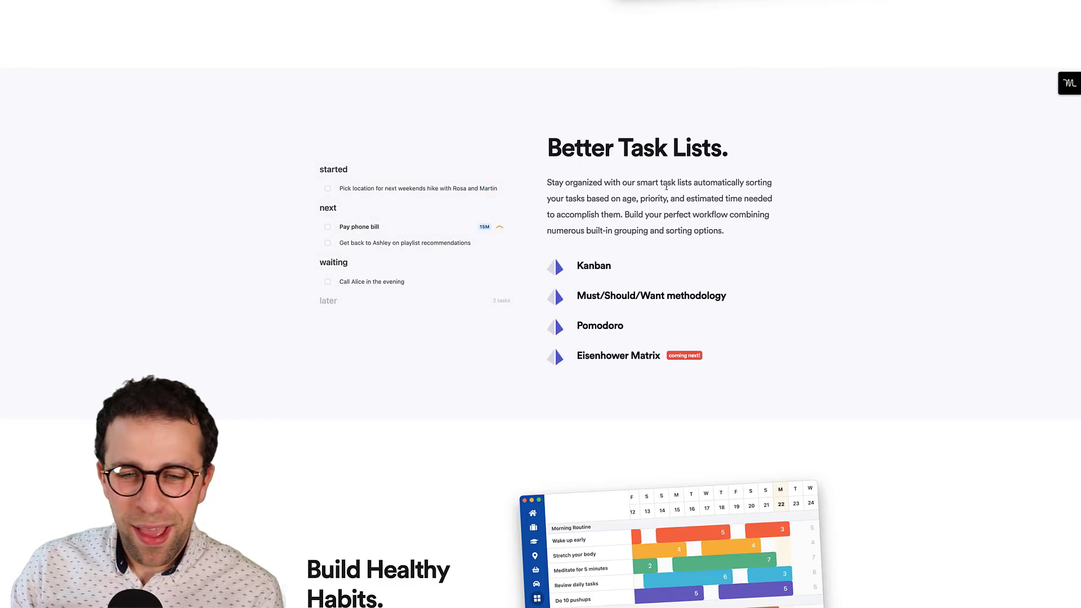
- Scroll through the mood, quick add, open platform and privacy sections of the landing page
{"action": "scroll", "coordinate": [666, 187], "scroll_direction": "down", "scroll_amount": 3}
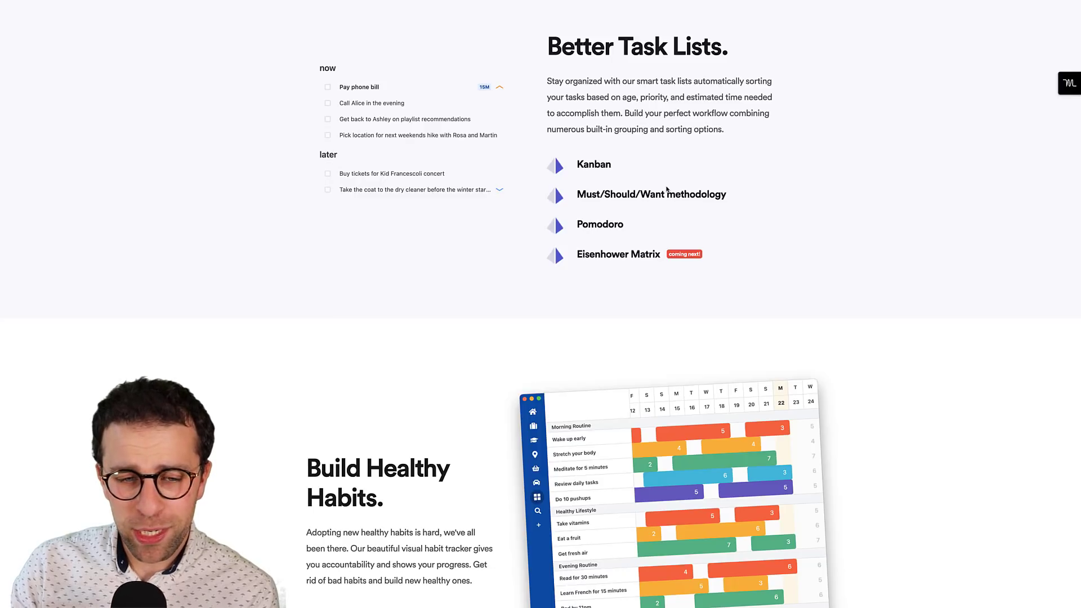
{"action": "scroll", "coordinate": [666, 189], "scroll_direction": "down", "scroll_amount": 5}
{"action": "scroll", "coordinate": [666, 188], "scroll_direction": "down", "scroll_amount": 3}
{"action": "scroll", "coordinate": [666, 189], "scroll_direction": "down", "scroll_amount": 6}
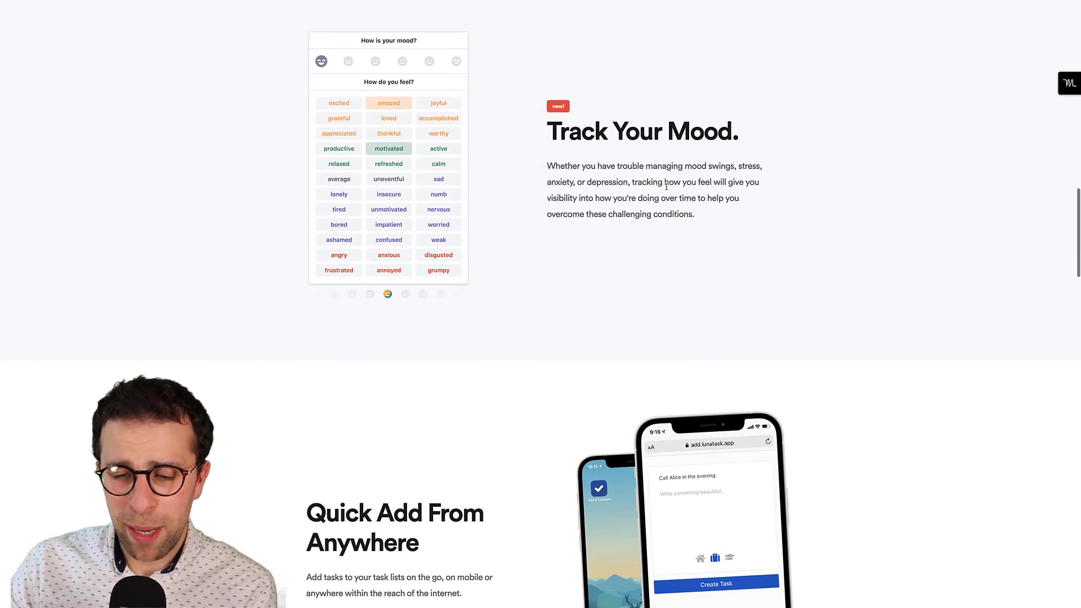
{"action": "scroll", "coordinate": [666, 189], "scroll_direction": "down", "scroll_amount": 6}
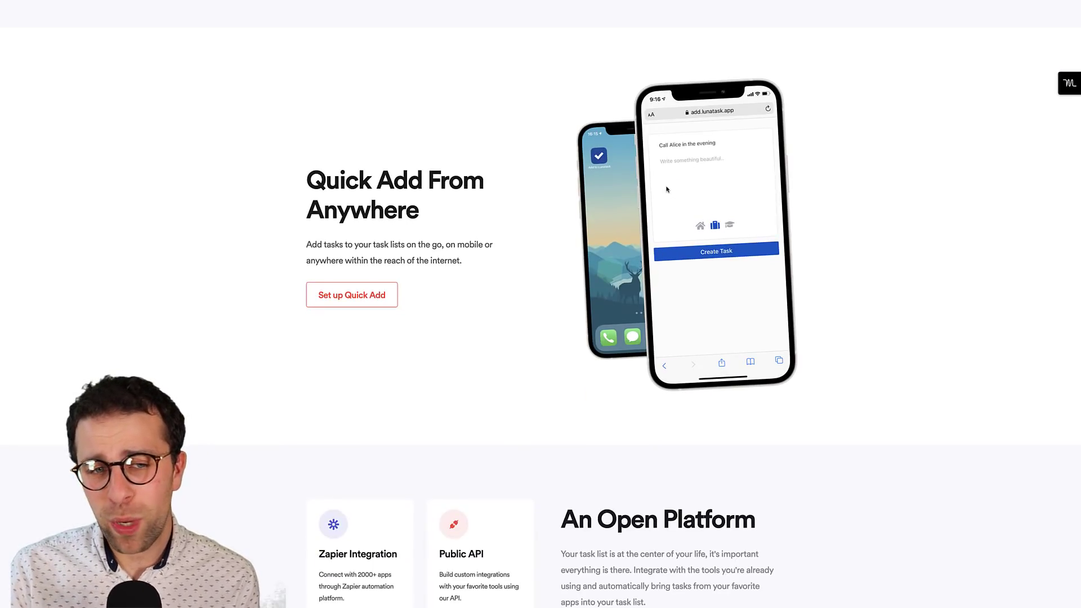
{"action": "scroll", "coordinate": [667, 189], "scroll_direction": "down", "scroll_amount": 12}
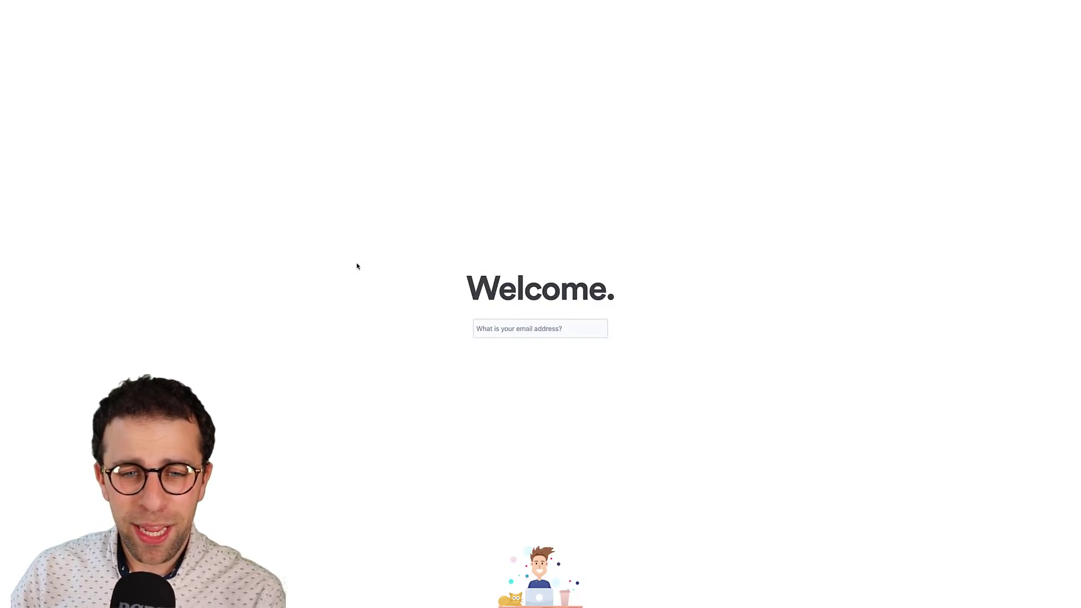
- Focus the sign-up page's email field to enter an email address
{"action": "left_click", "coordinate": [486, 330]}
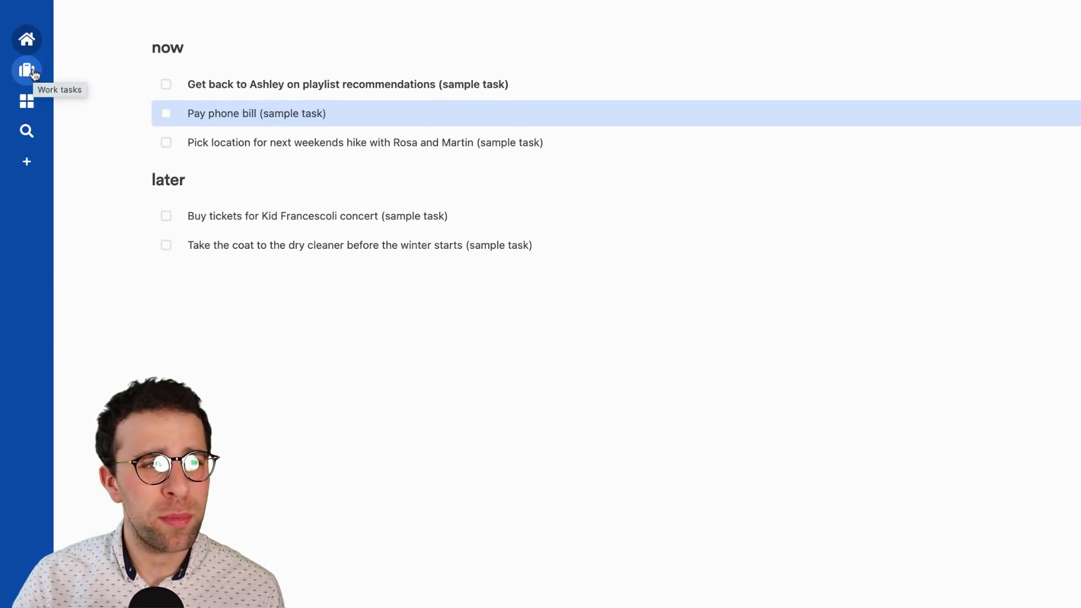
- Switch to the Work tasks list and then back to the Home list
{"action": "left_click", "coordinate": [33, 73]}
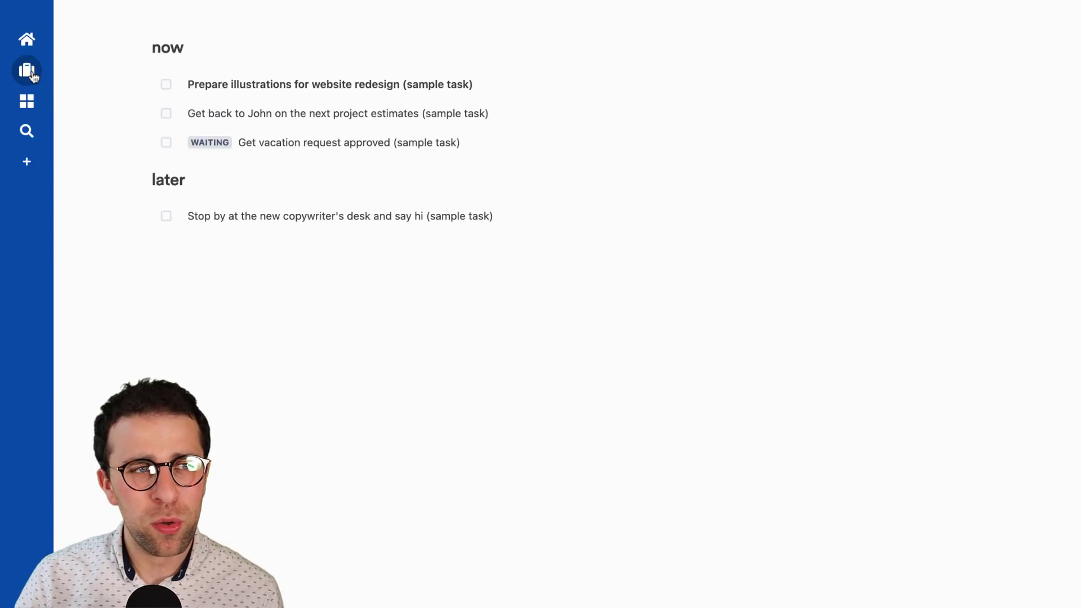
{"action": "left_click", "coordinate": [34, 72]}
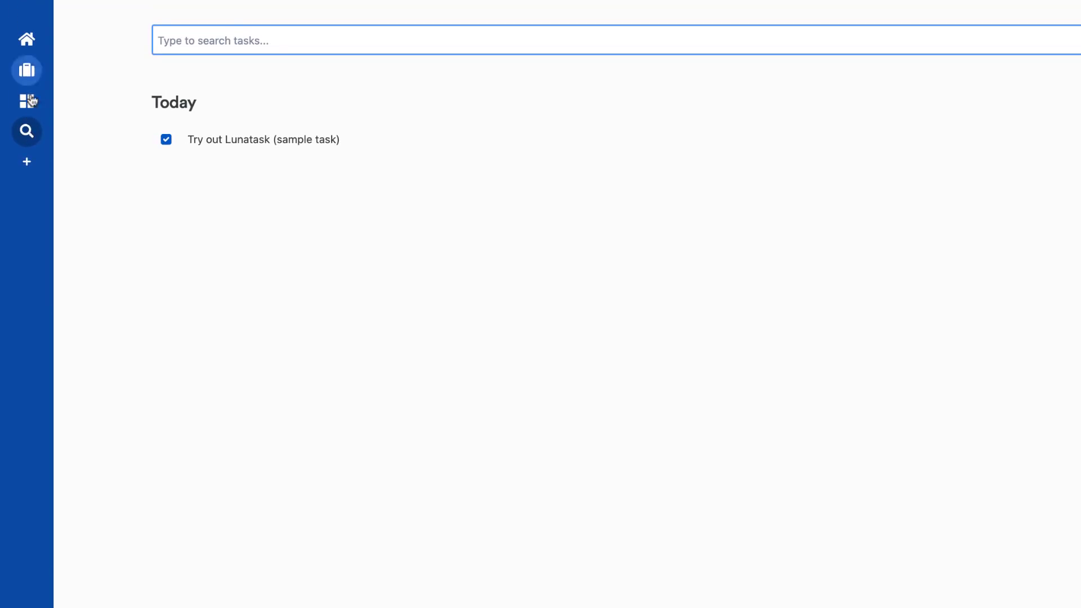
- On the Home list, mark the playlist recommendations task Next, estimated 20m, with Low priority
{"action": "left_click", "coordinate": [23, 49]}
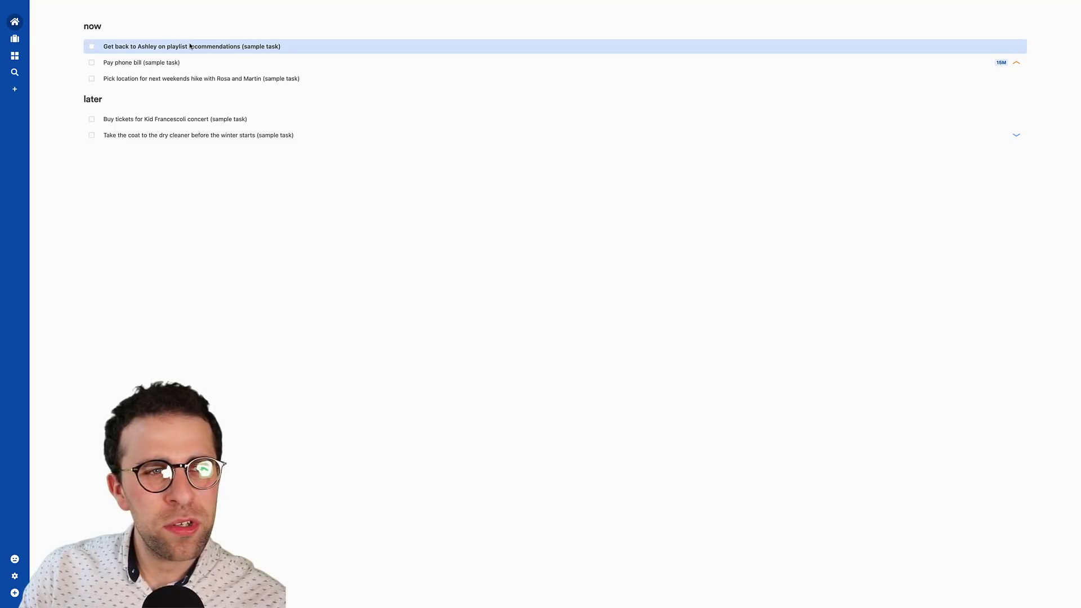
{"action": "left_click", "coordinate": [190, 47]}
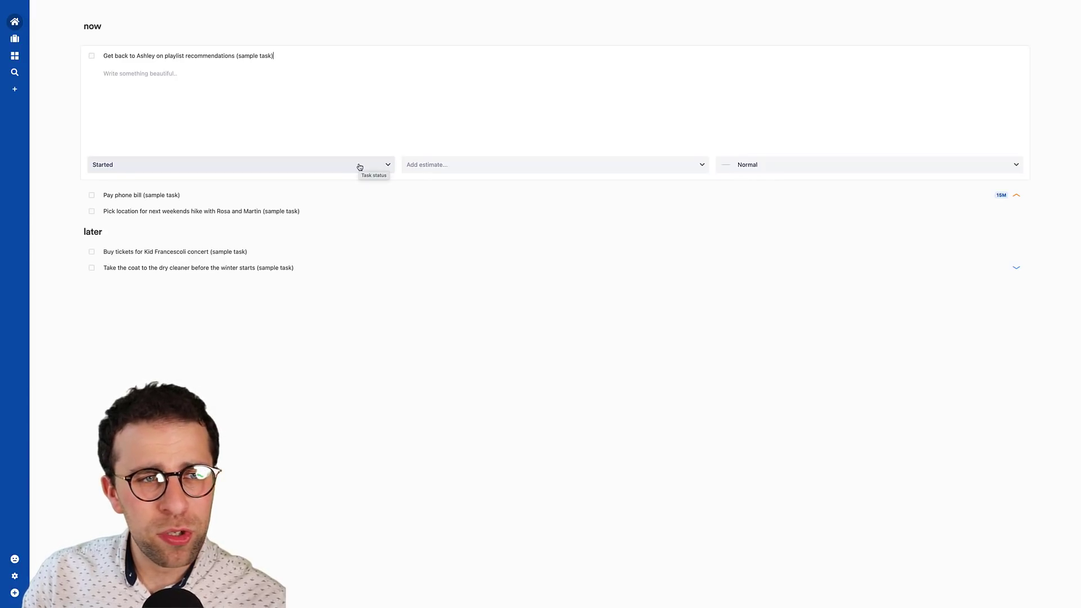
{"action": "left_click", "coordinate": [133, 73]}
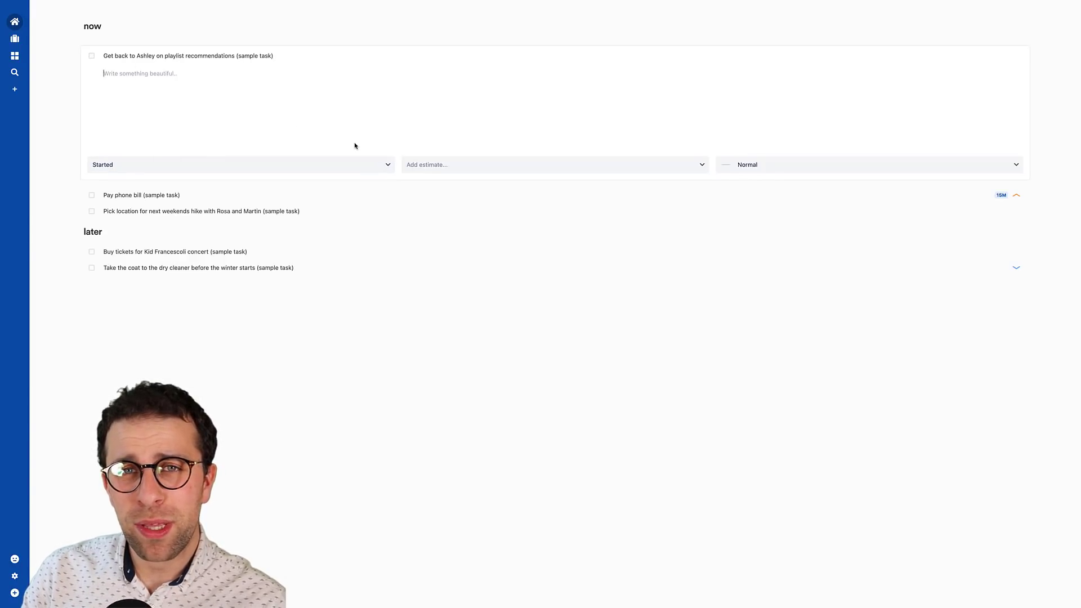
{"action": "left_click", "coordinate": [368, 164]}
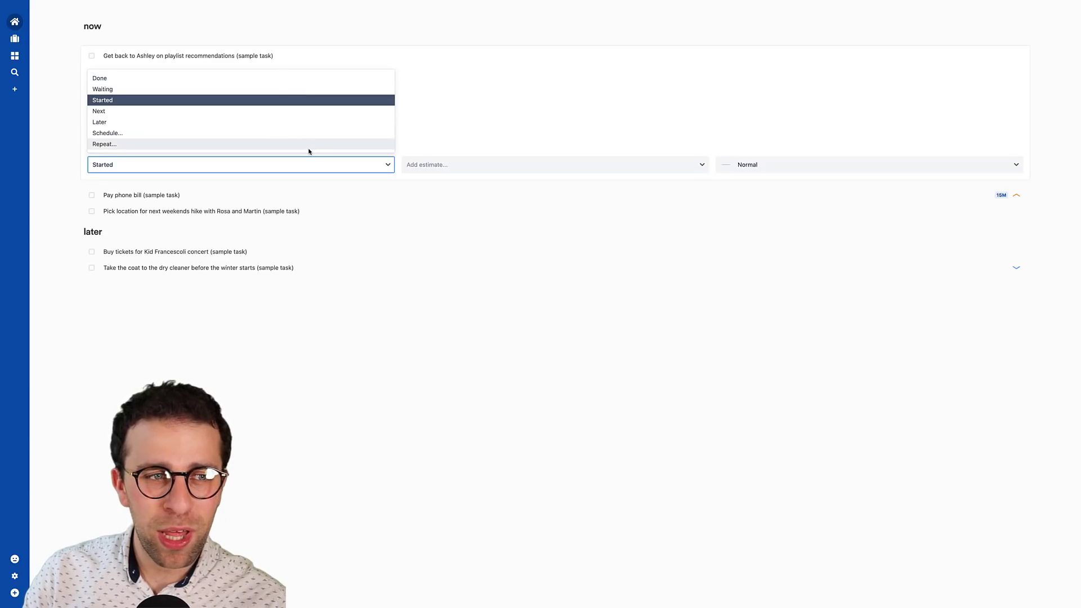
{"action": "left_click", "coordinate": [274, 111]}
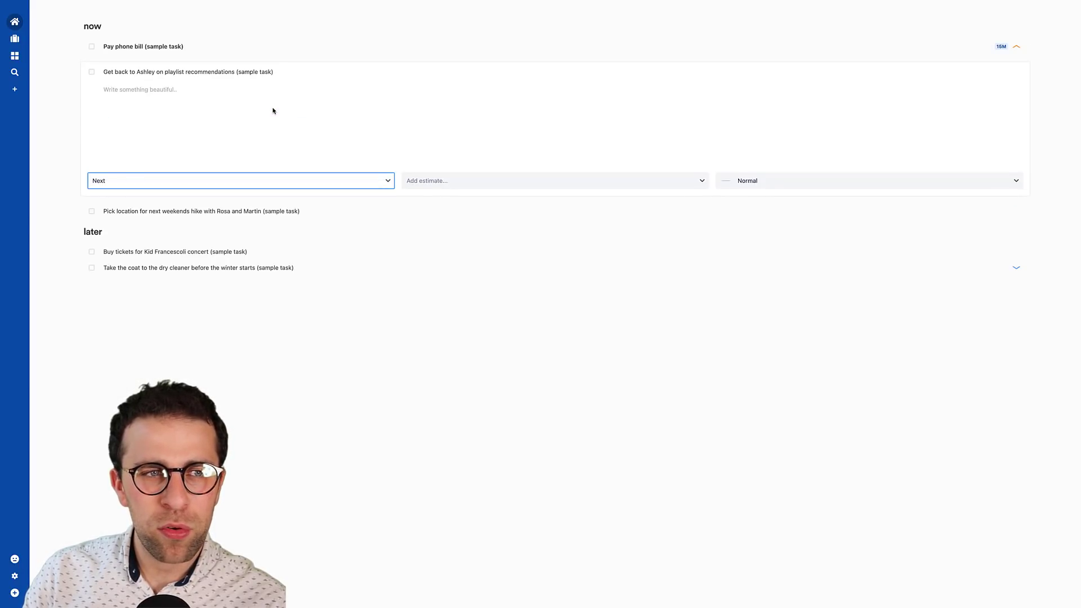
{"action": "left_click", "coordinate": [442, 182]}
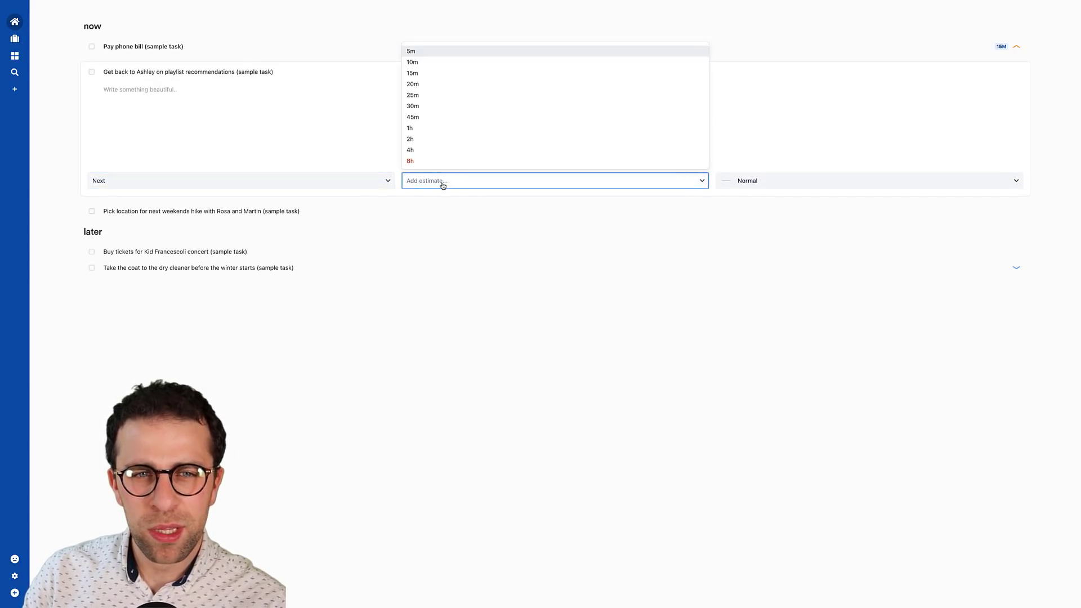
{"action": "left_click", "coordinate": [446, 84]}
{"action": "left_click", "coordinate": [736, 181]}
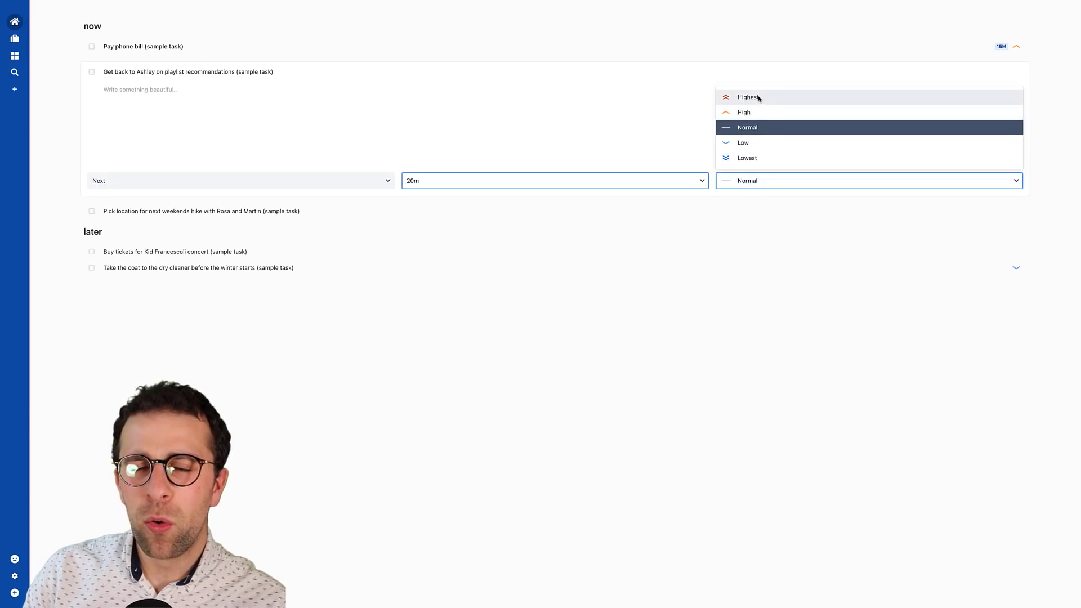
{"action": "left_click", "coordinate": [763, 144]}
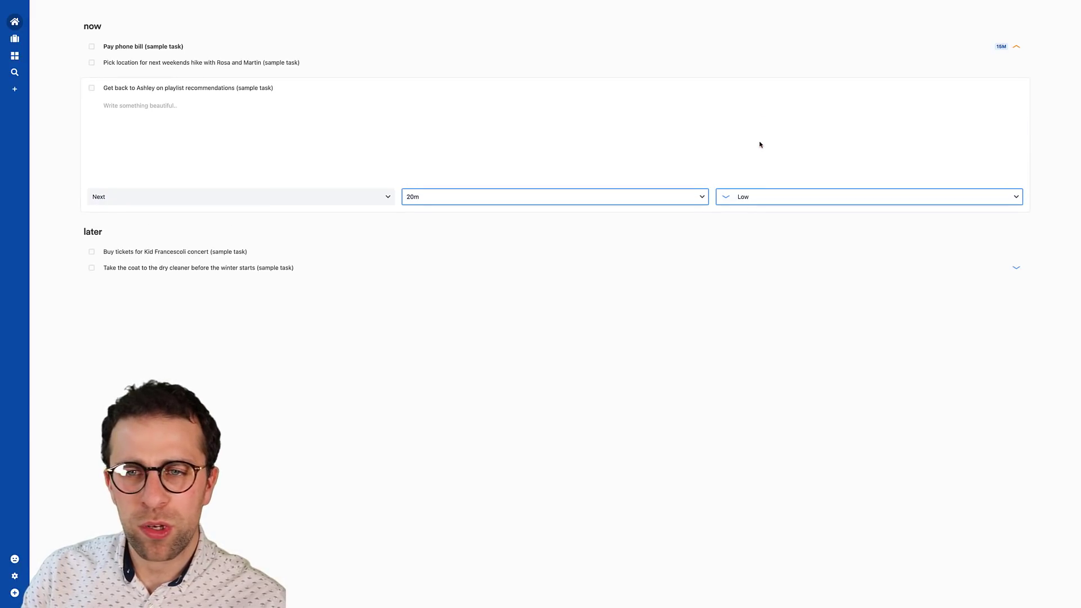
{"action": "key", "text": "Escape"}
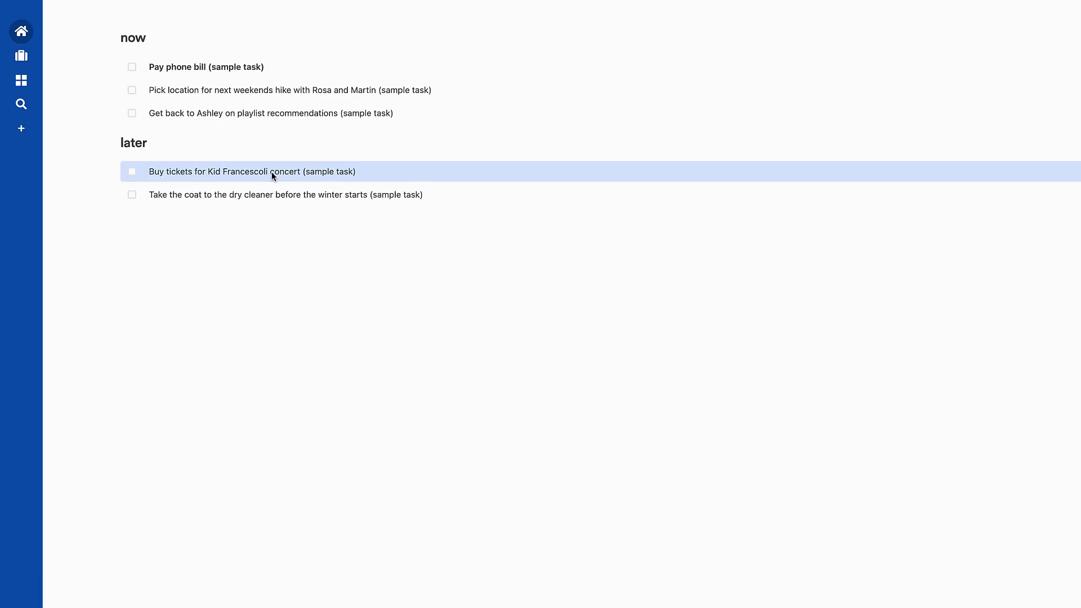
- Schedule the Kid Francescoli concert tickets task for next week, Monday
{"action": "left_click", "coordinate": [653, 181]}
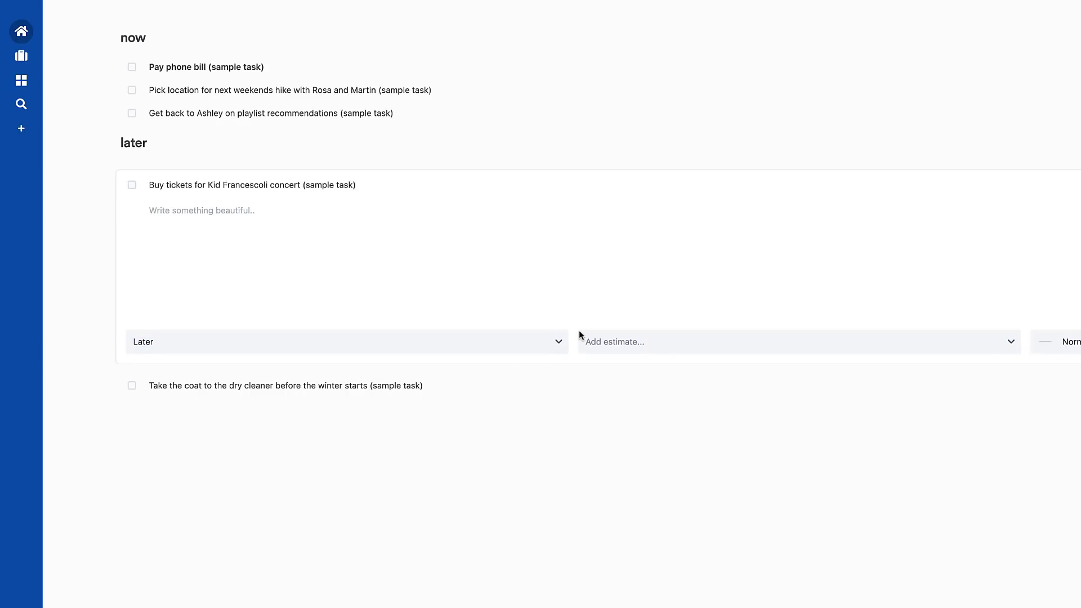
{"action": "left_click", "coordinate": [558, 341]}
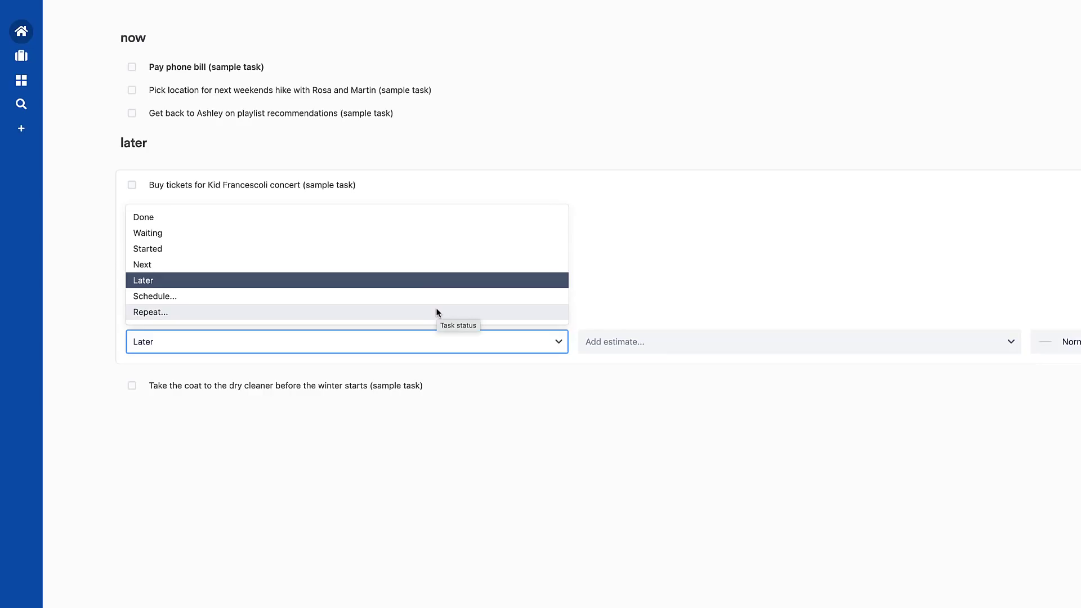
{"action": "left_click", "coordinate": [401, 298]}
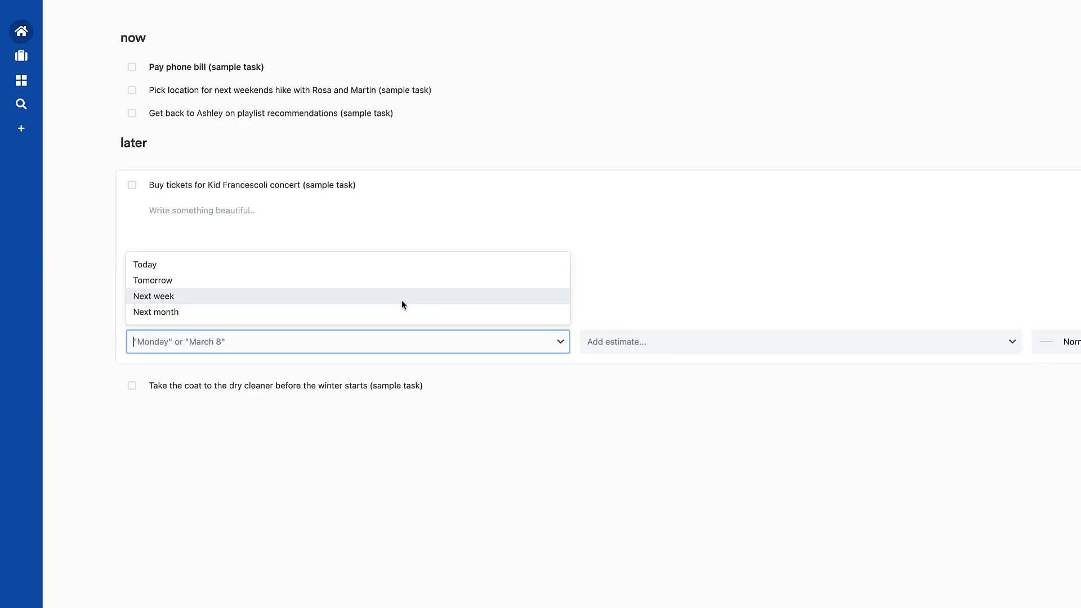
{"action": "left_click", "coordinate": [254, 299]}
{"action": "left_click", "coordinate": [345, 603]}
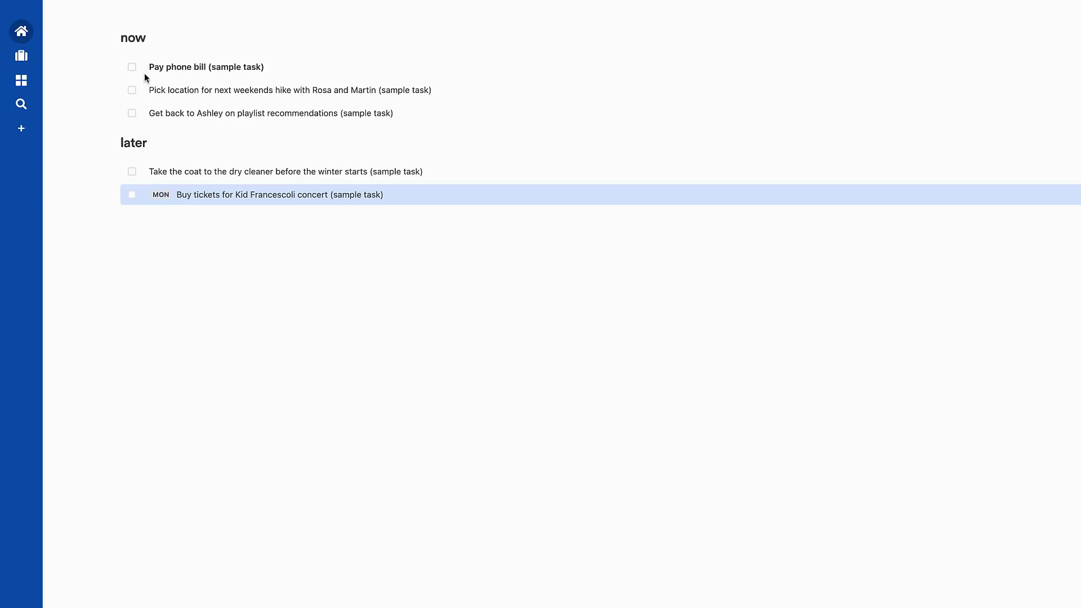
- Focus on the Pay phone bill task for 25 minutes from its context menu
{"action": "right_click", "coordinate": [206, 72]}
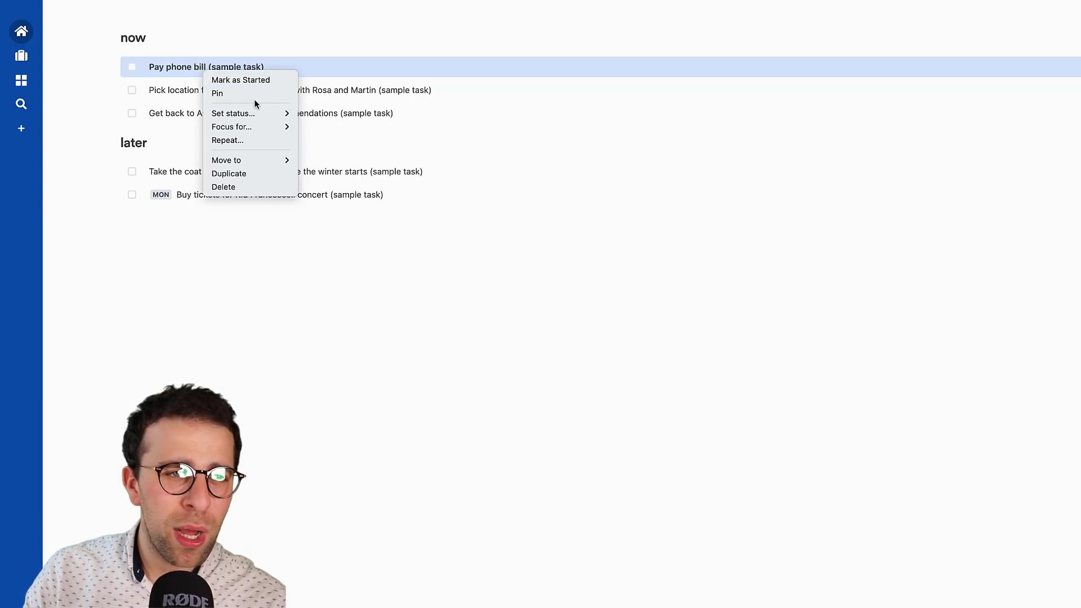
{"action": "mouse_move", "coordinate": [268, 113]}
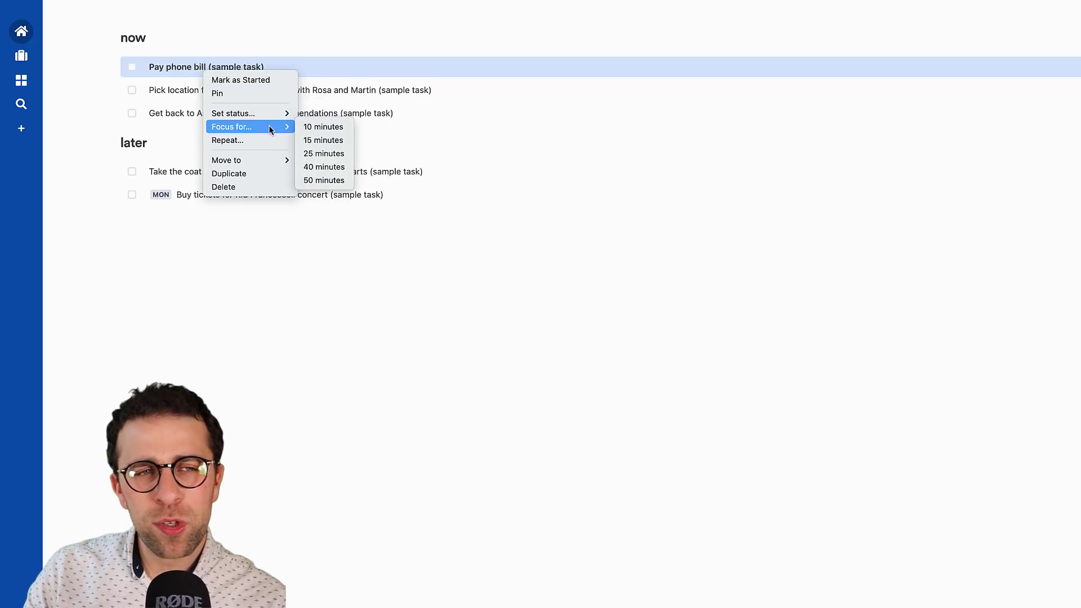
{"action": "left_click", "coordinate": [324, 153]}
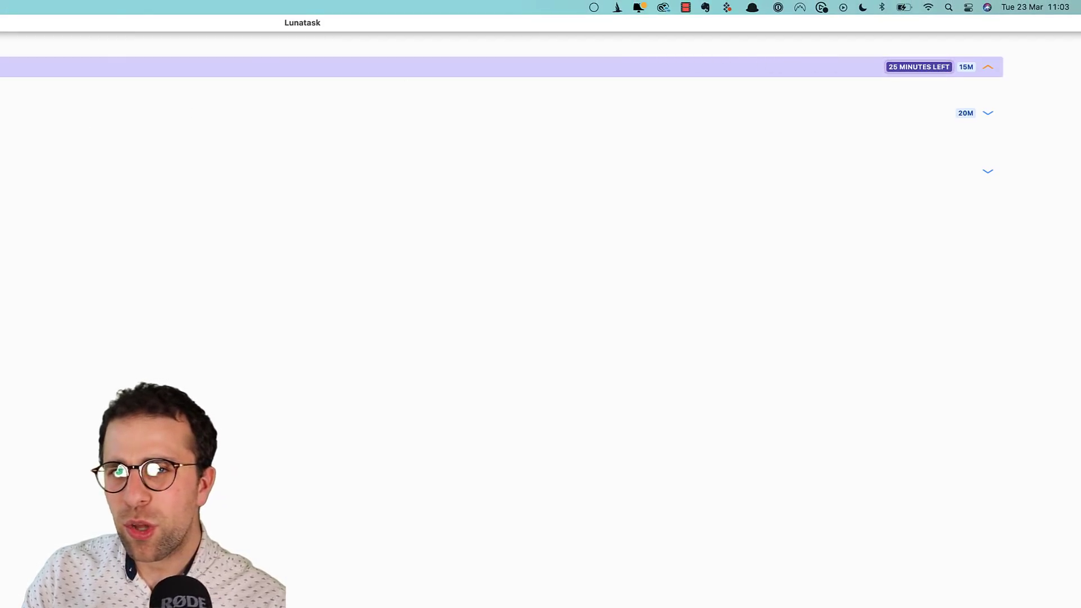
- Check the running focus session in the menu bar, then open the Work area's task list
{"action": "left_click", "coordinate": [736, 4]}
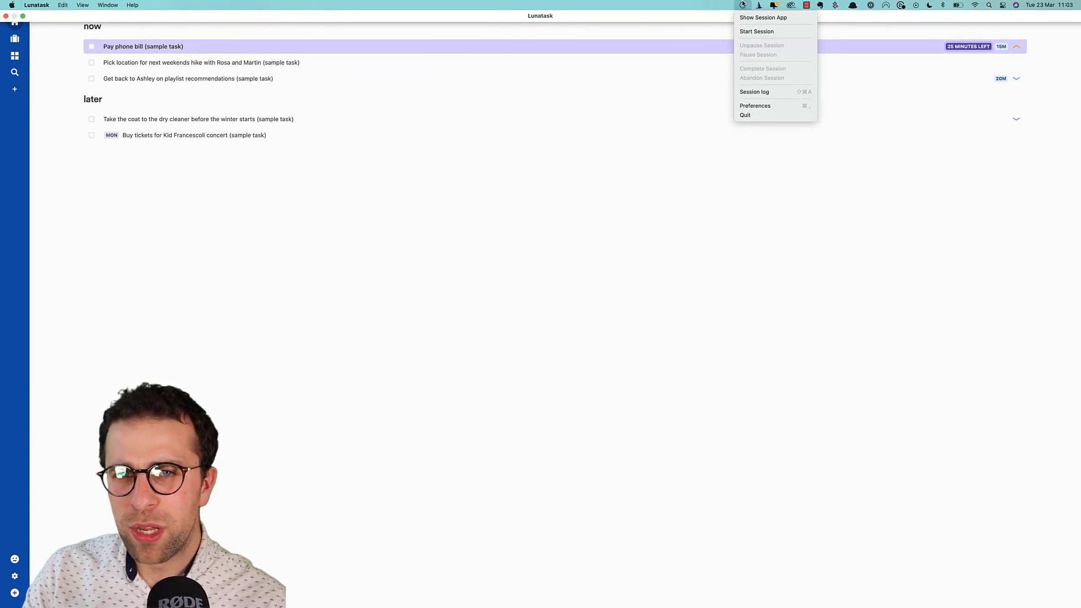
{"action": "left_click", "coordinate": [704, 29]}
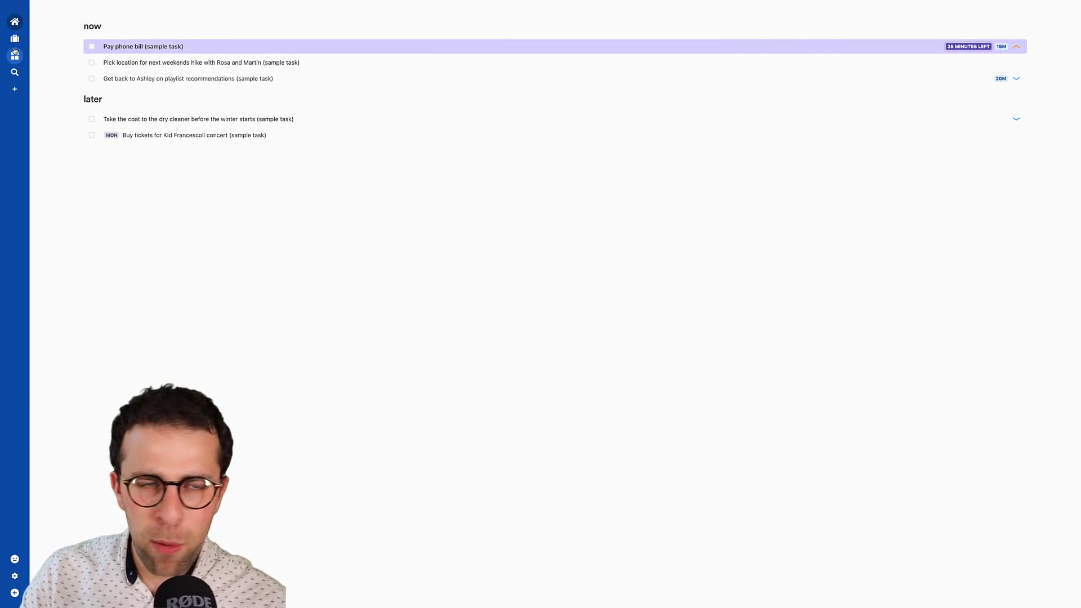
{"action": "right_click", "coordinate": [482, 46]}
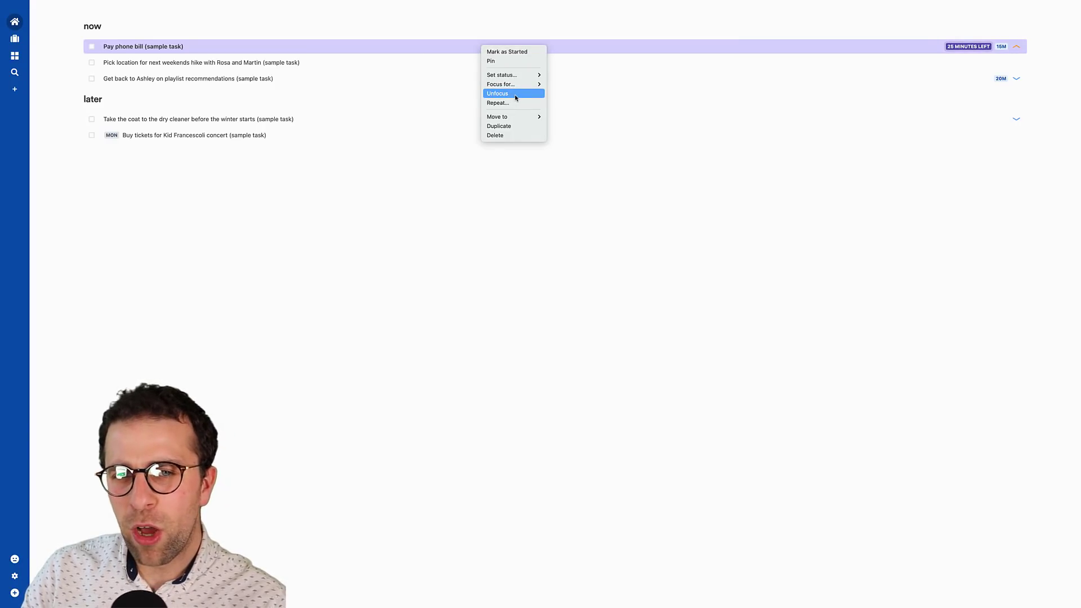
{"action": "mouse_move", "coordinate": [507, 117]}
{"action": "left_click", "coordinate": [566, 117]}
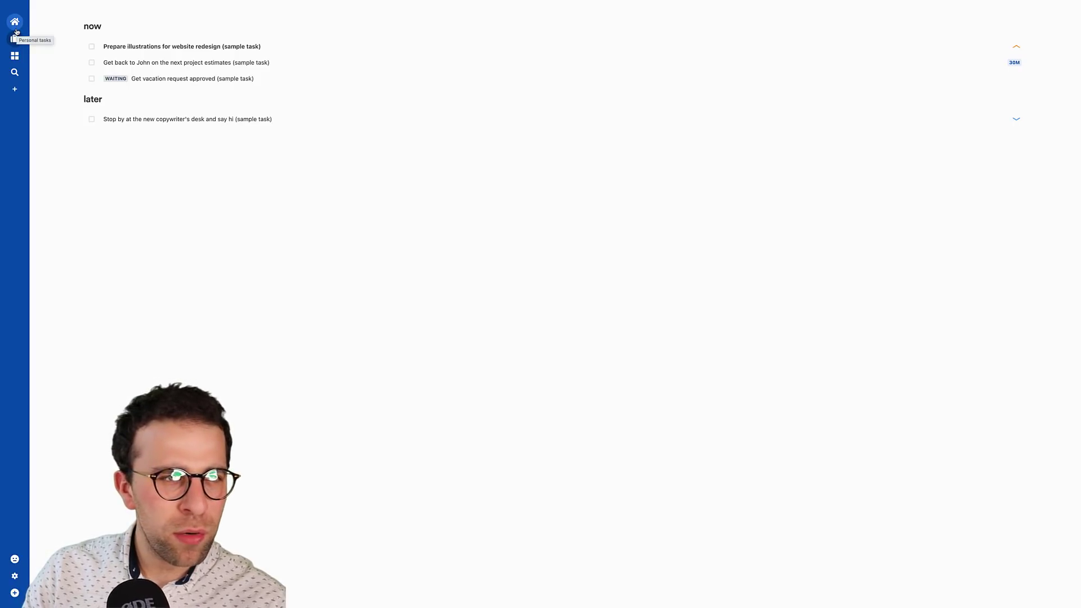
- Start a new area of life, clear the 'New Area' name and choose the person icon
{"action": "left_click", "coordinate": [157, 48]}
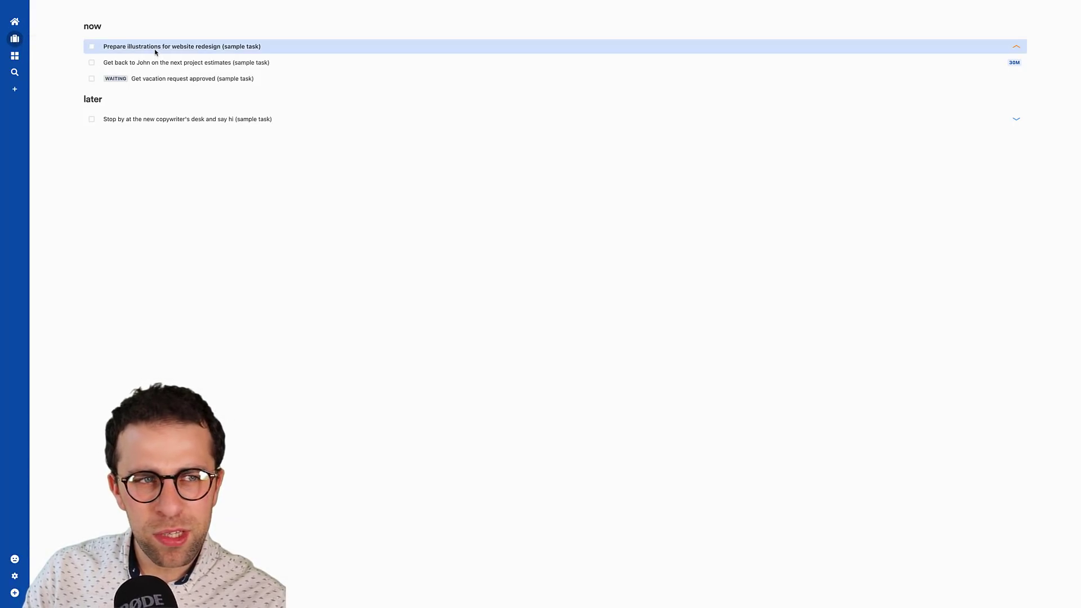
{"action": "left_click", "coordinate": [16, 90]}
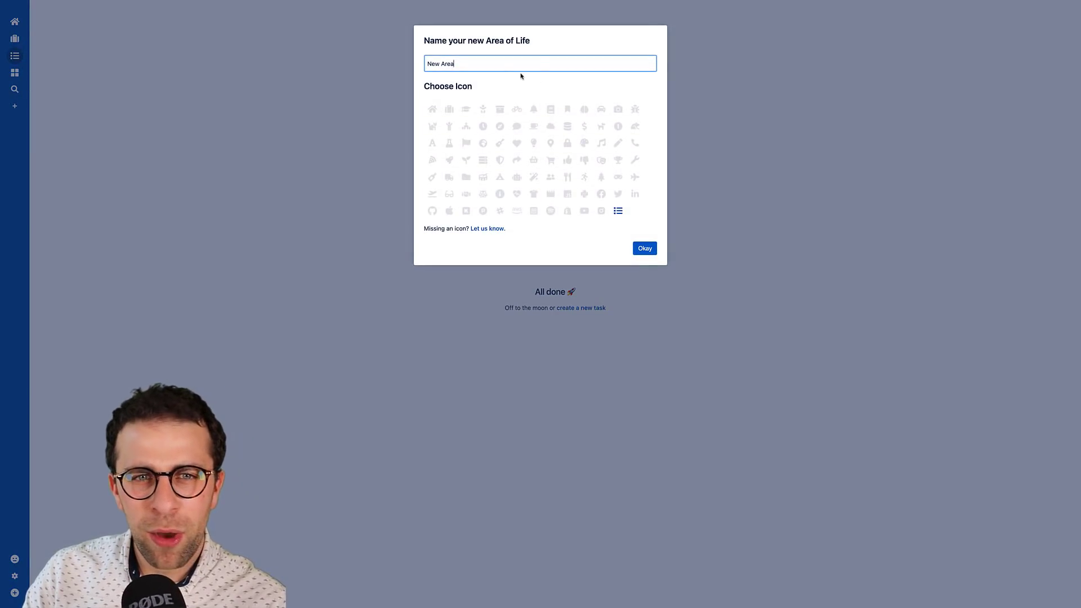
{"action": "left_click_drag", "start_coordinate": [494, 66], "coordinate": [410, 69]}
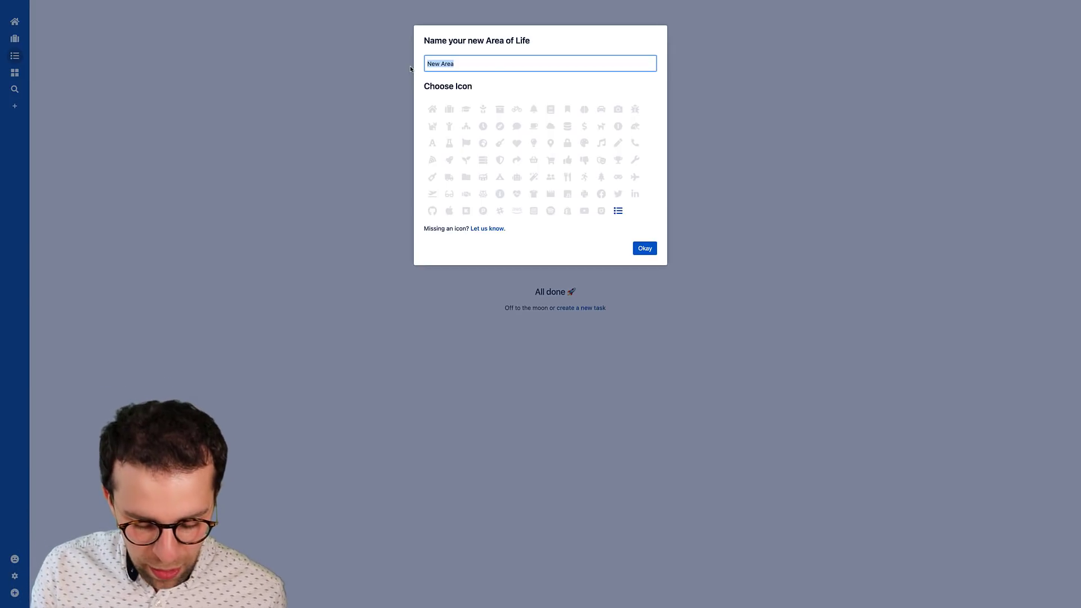
{"action": "key", "text": "BackSpace"}
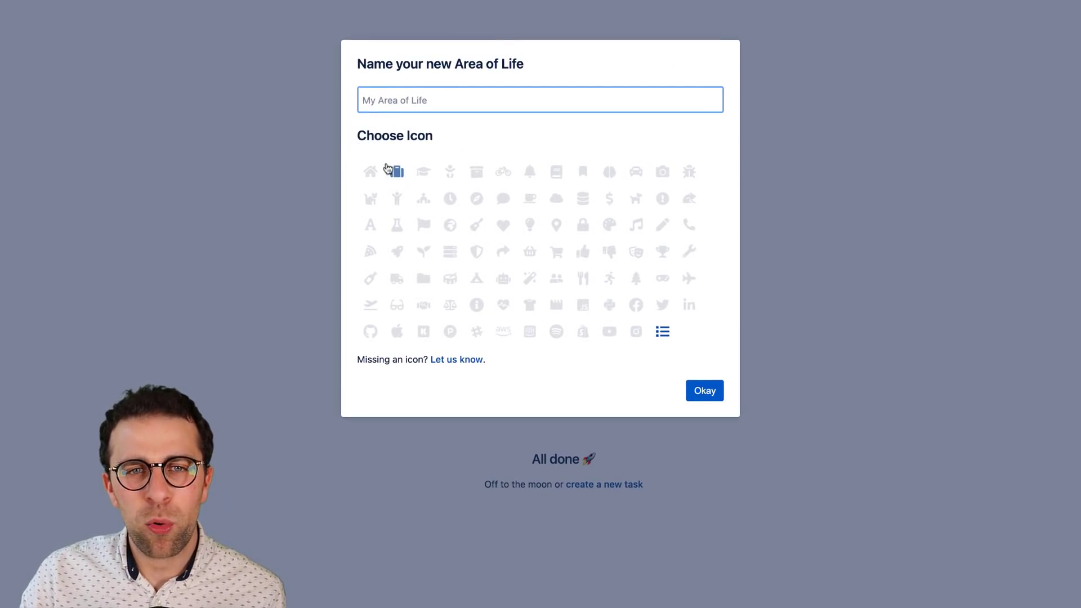
{"action": "left_click", "coordinate": [399, 169]}
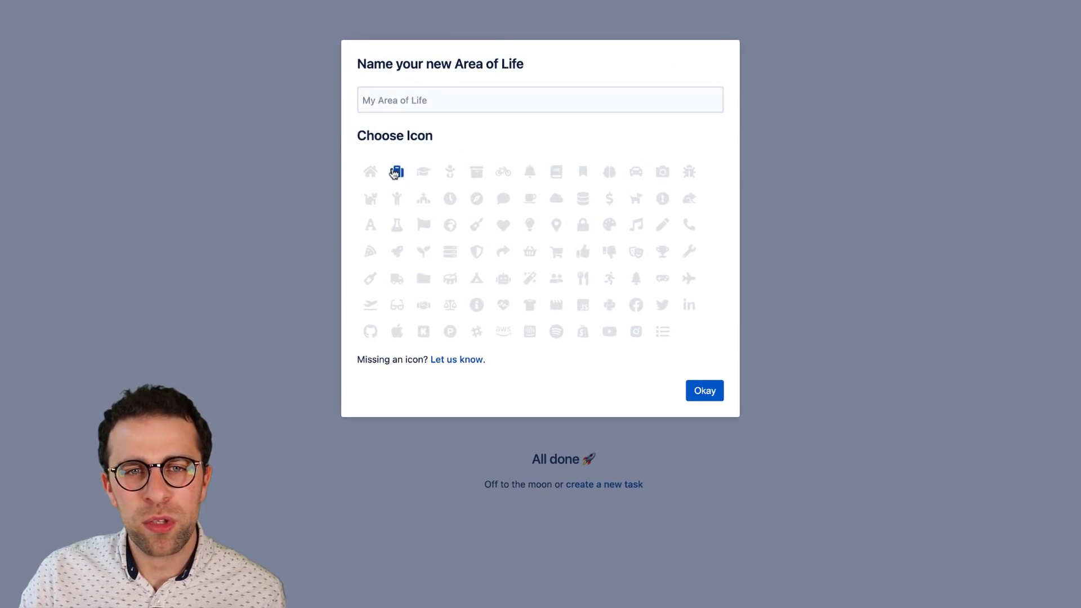
{"action": "left_click", "coordinate": [450, 174]}
- Name the new area 'Otto' and confirm it
{"action": "left_click", "coordinate": [420, 109]}
{"action": "type", "text": "B"}
{"action": "key", "text": "BackSpace"}
{"action": "type", "text": "Otto"}
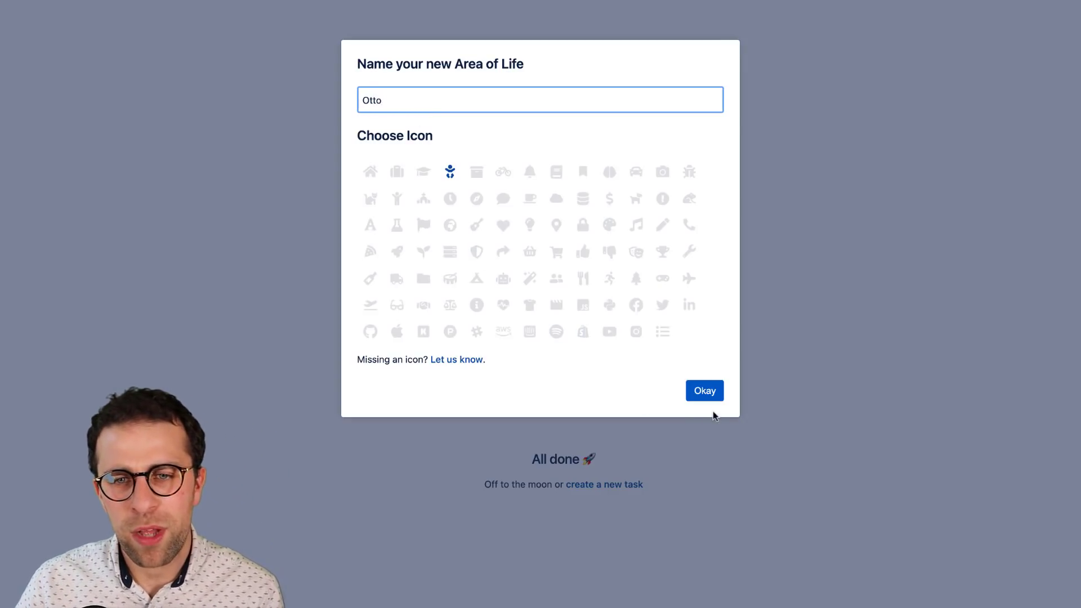
{"action": "left_click", "coordinate": [707, 392]}
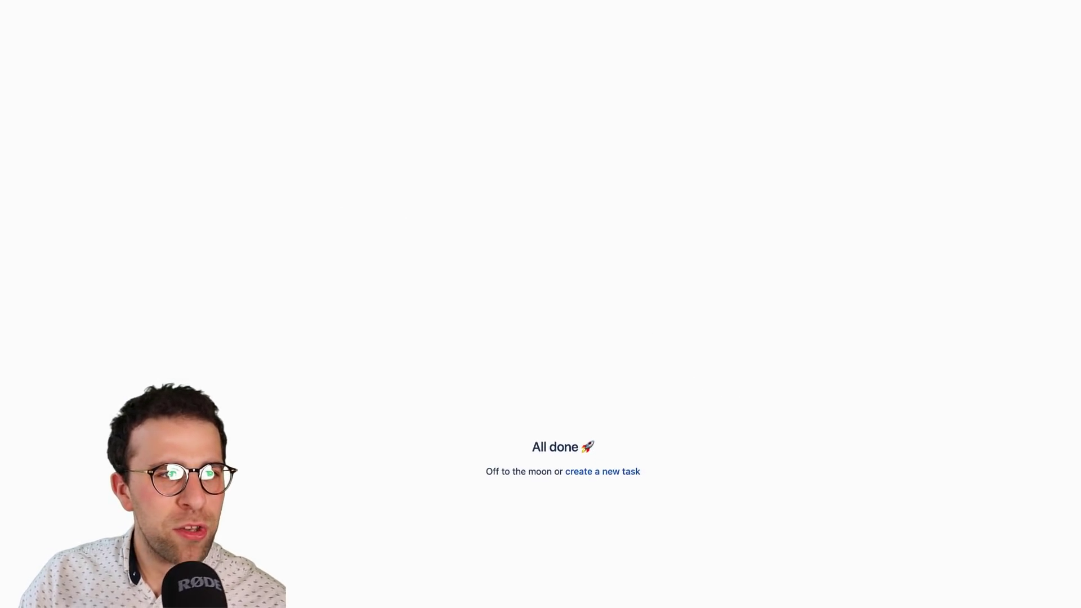
- Start a new task in the Otto area, then briefly open task search and back out
{"action": "left_click", "coordinate": [586, 309]}
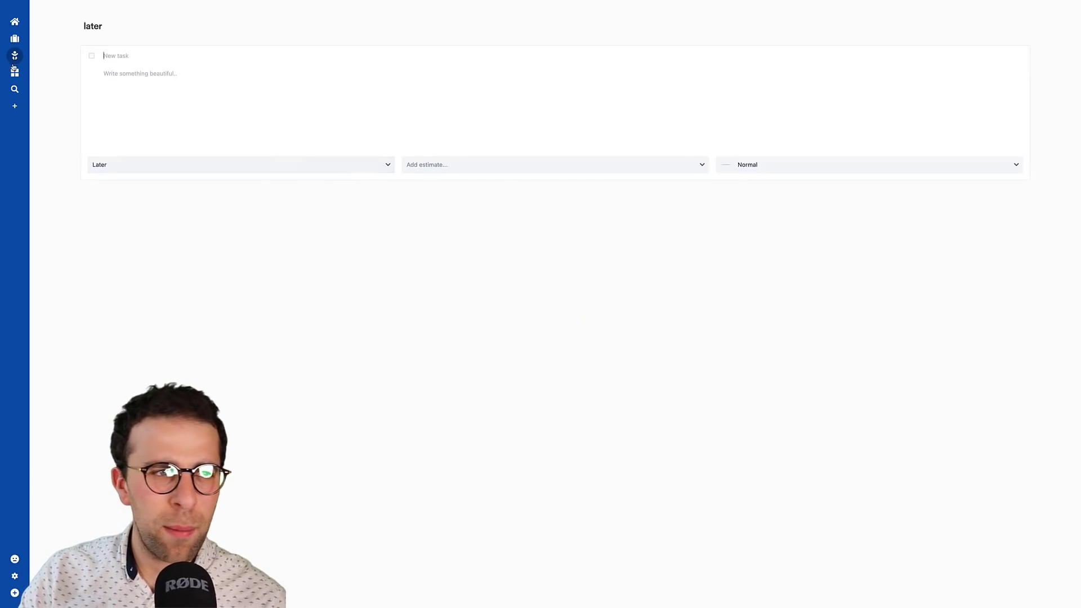
{"action": "left_click", "coordinate": [15, 89]}
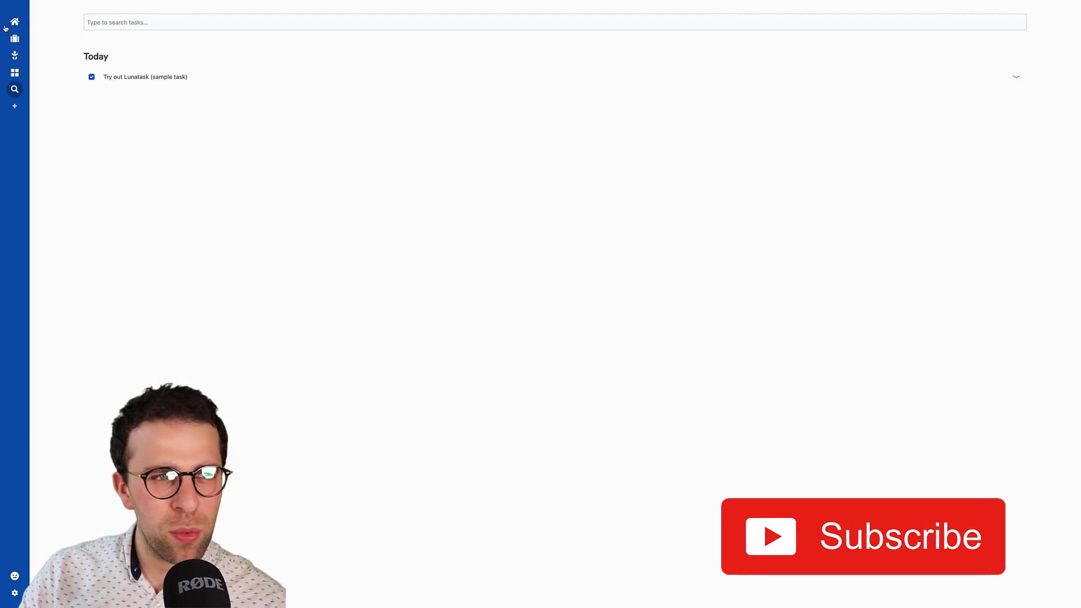
{"action": "key", "text": "Escape"}
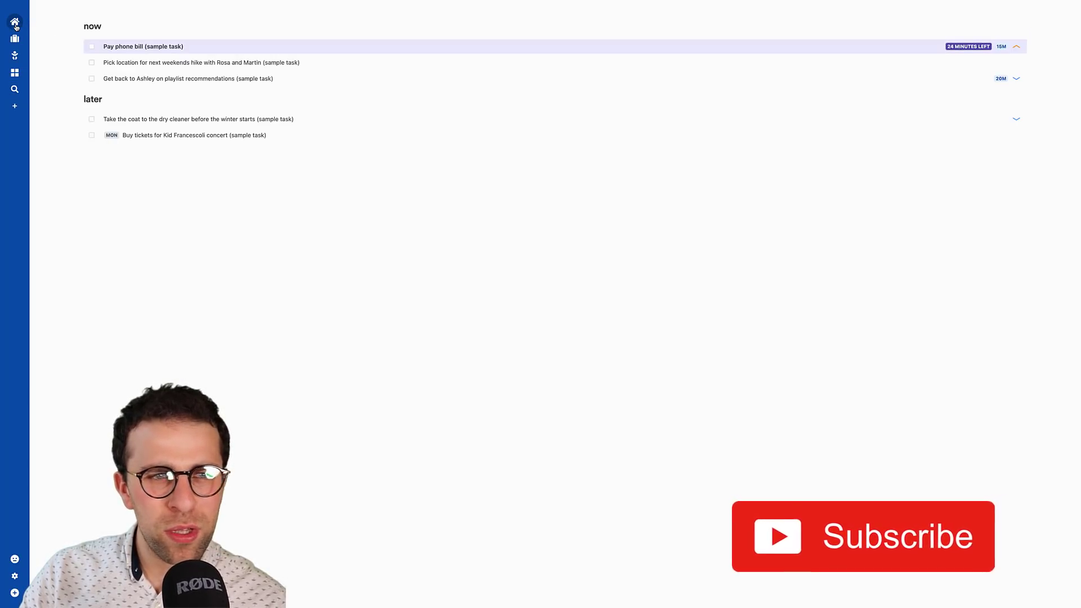
- Add a blank task to the home list, then view the Otto and illustrations areas' tasks
{"action": "left_click", "coordinate": [14, 594]}
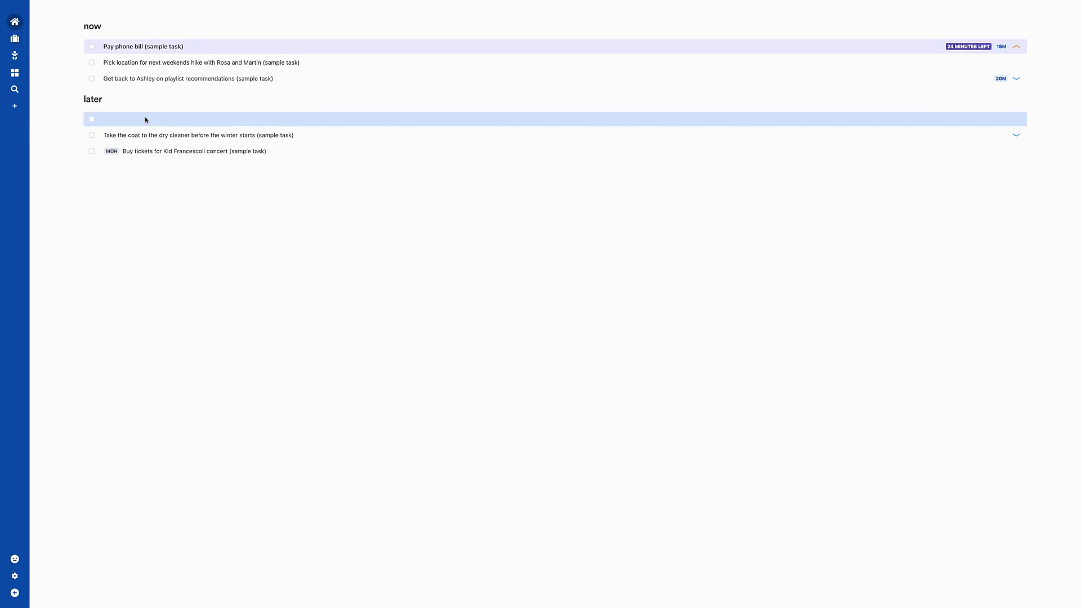
{"action": "left_click", "coordinate": [15, 55]}
{"action": "left_click", "coordinate": [17, 38]}
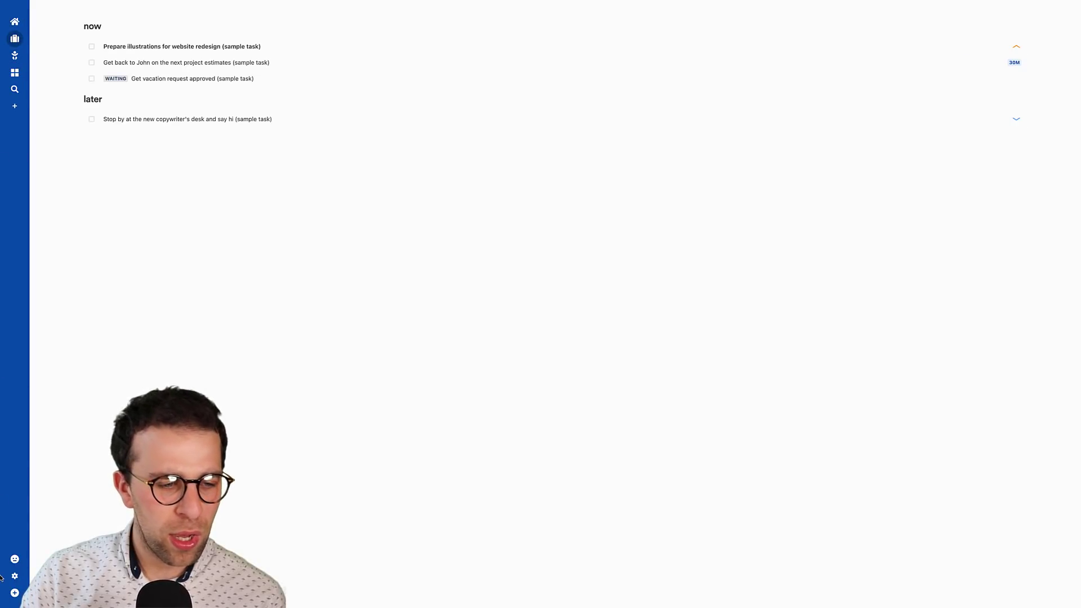
- In settings, view Account & Billing, Access Tokens, and the Markdown Reference pages
{"action": "left_click", "coordinate": [15, 588]}
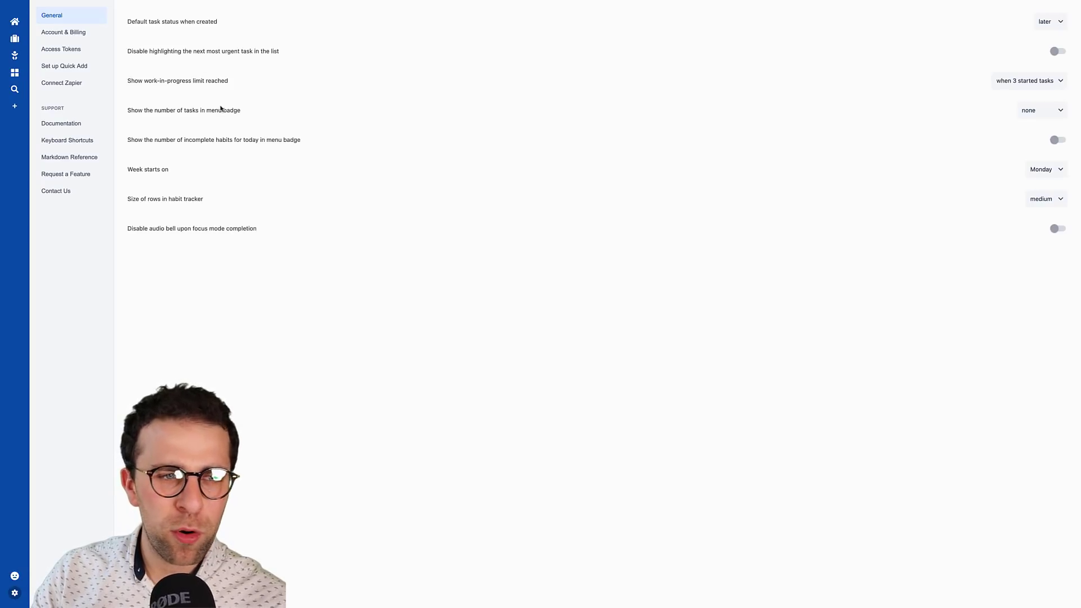
{"action": "left_click", "coordinate": [62, 33]}
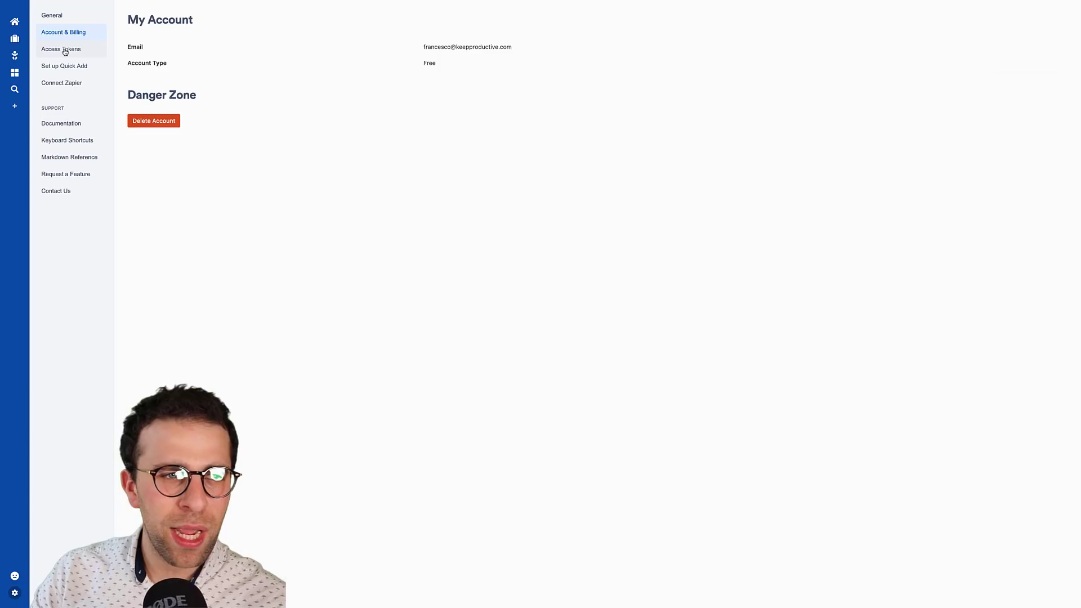
{"action": "left_click", "coordinate": [66, 51]}
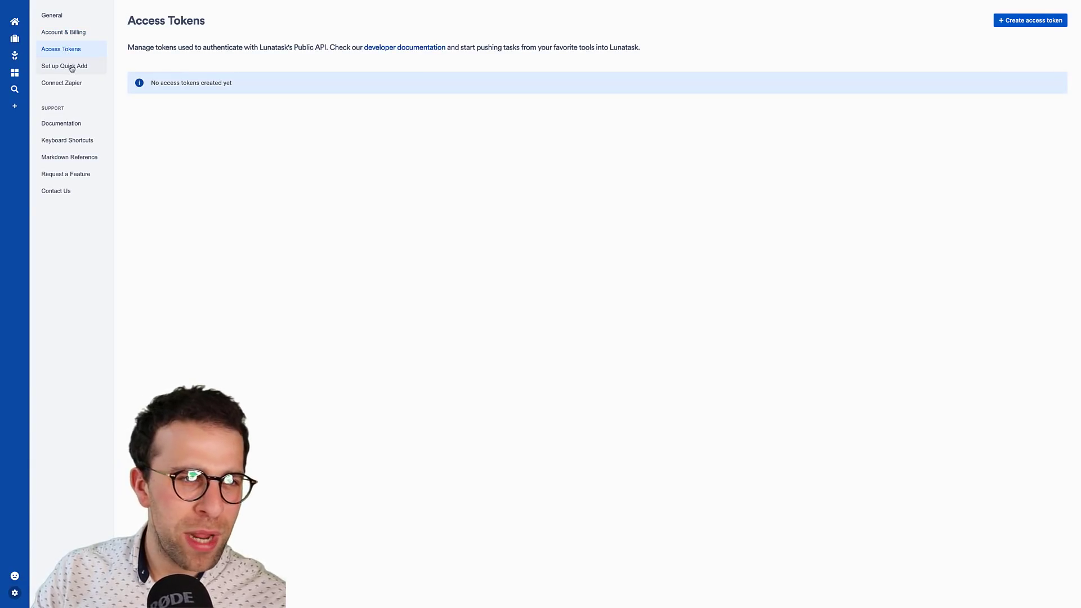
{"action": "left_click", "coordinate": [79, 158]}
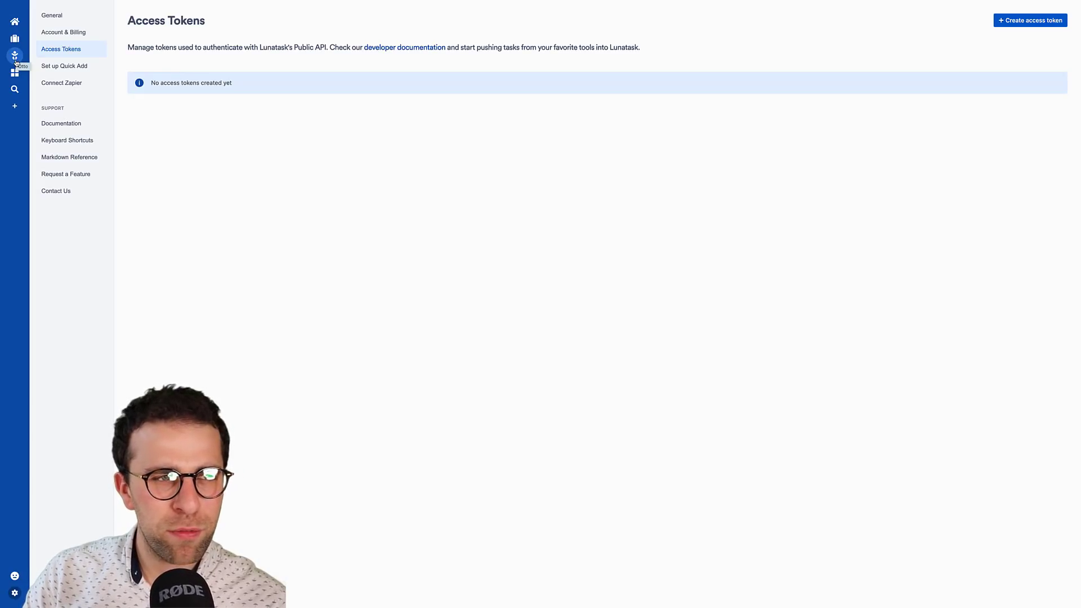
- Check the Get back to John task's priority options, keep it at Normal, and collapse it
{"action": "left_click", "coordinate": [15, 38]}
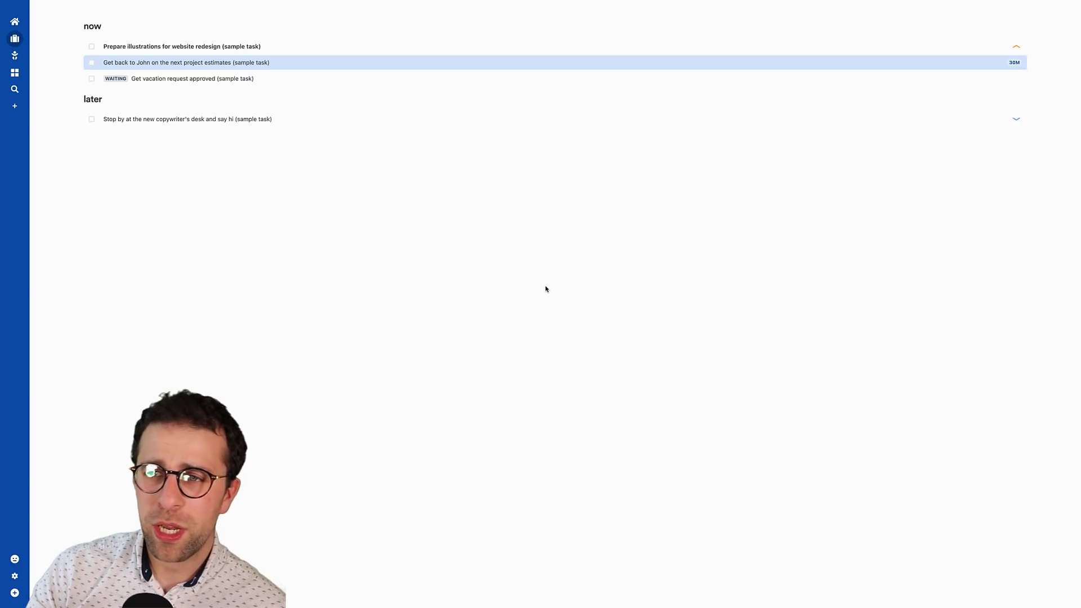
{"action": "left_click", "coordinate": [586, 68]}
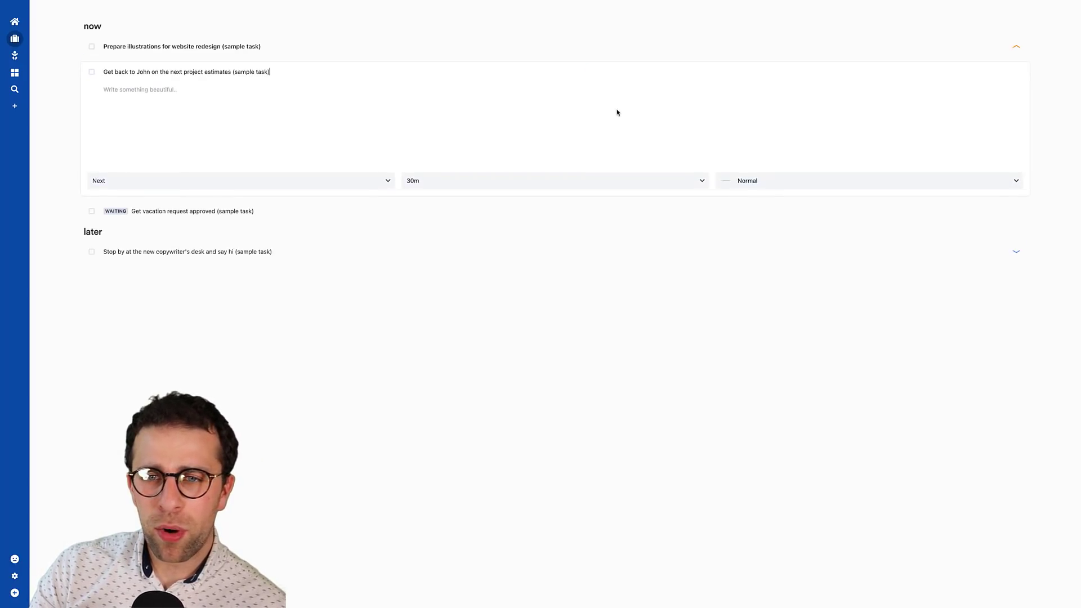
{"action": "left_click", "coordinate": [762, 185]}
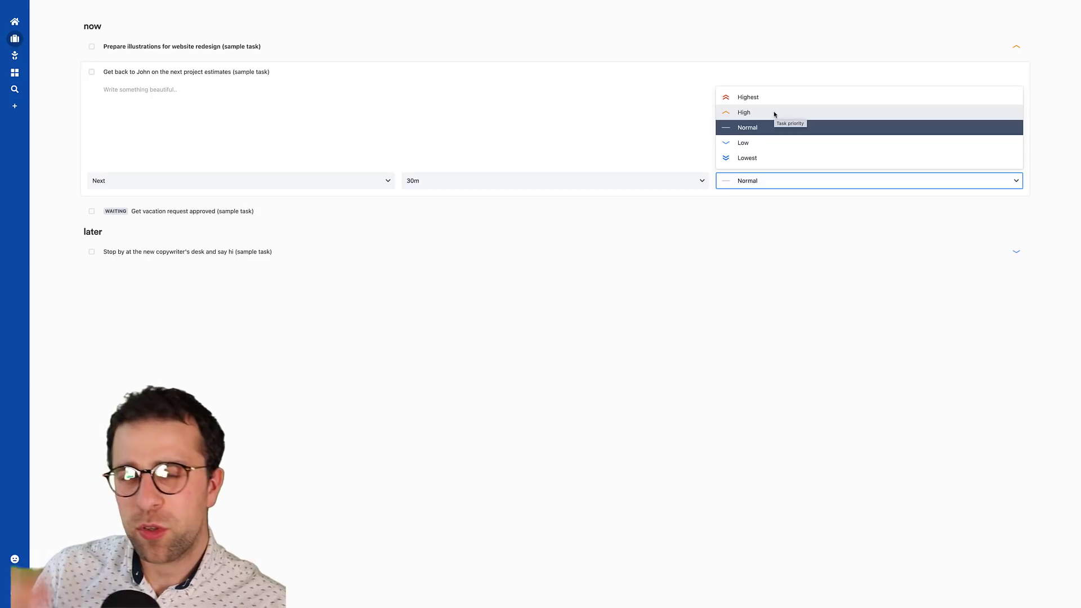
{"action": "left_click", "coordinate": [744, 68]}
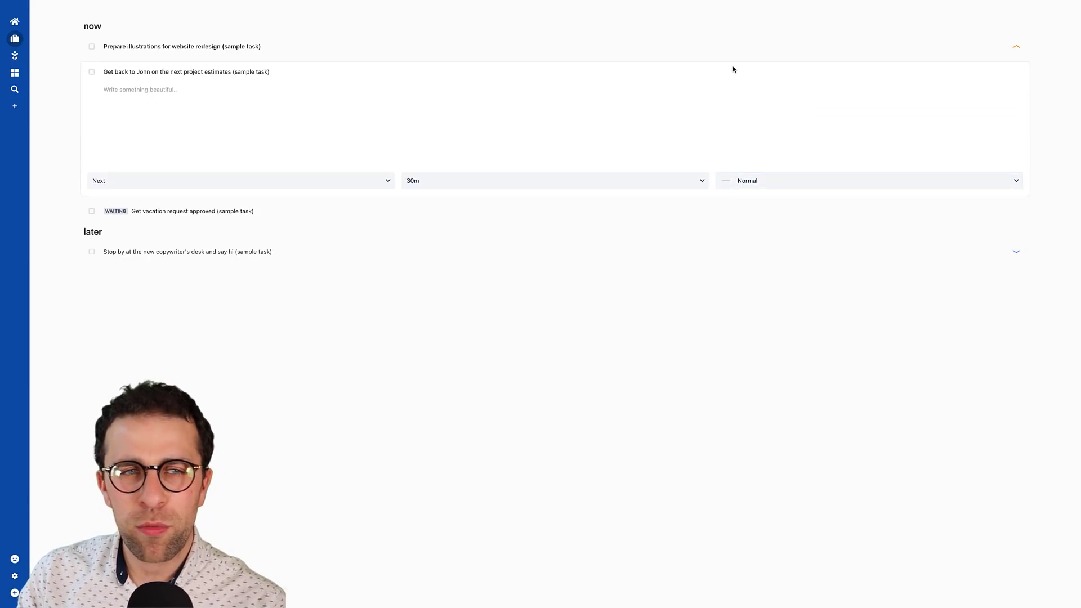
{"action": "left_click", "coordinate": [730, 67]}
- In the habit tracker, mark Wake up early done for days 23 and 24
{"action": "left_click", "coordinate": [14, 73]}
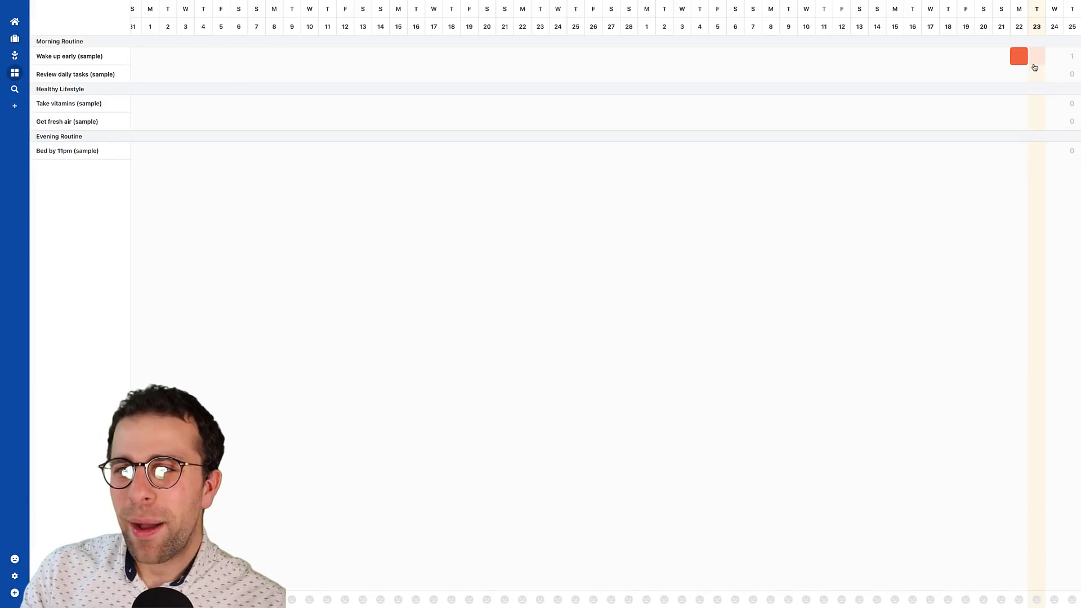
{"action": "left_click", "coordinate": [1040, 57]}
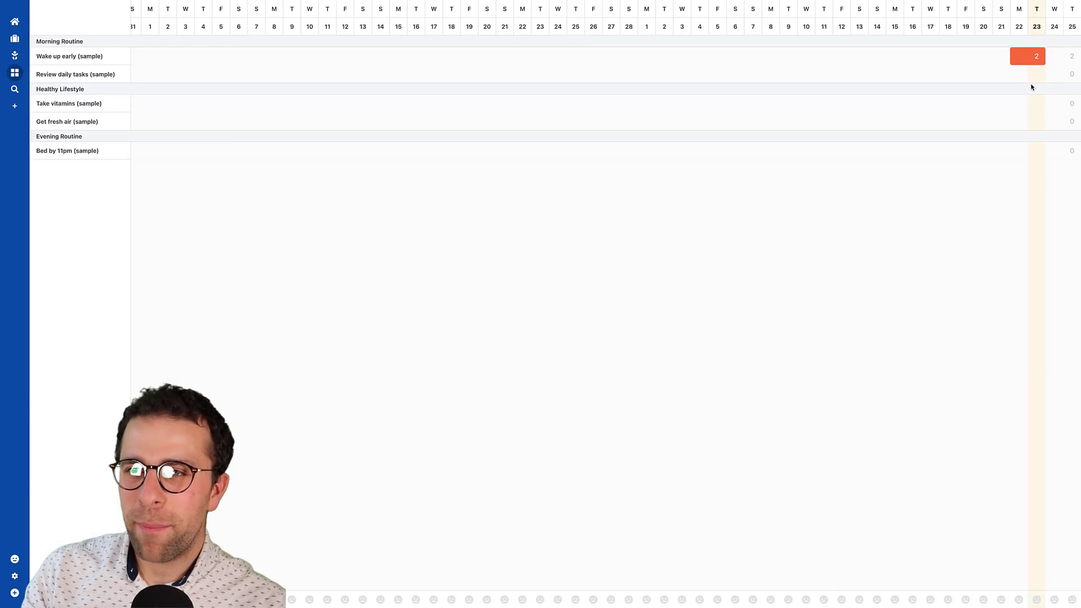
{"action": "left_click", "coordinate": [1055, 58]}
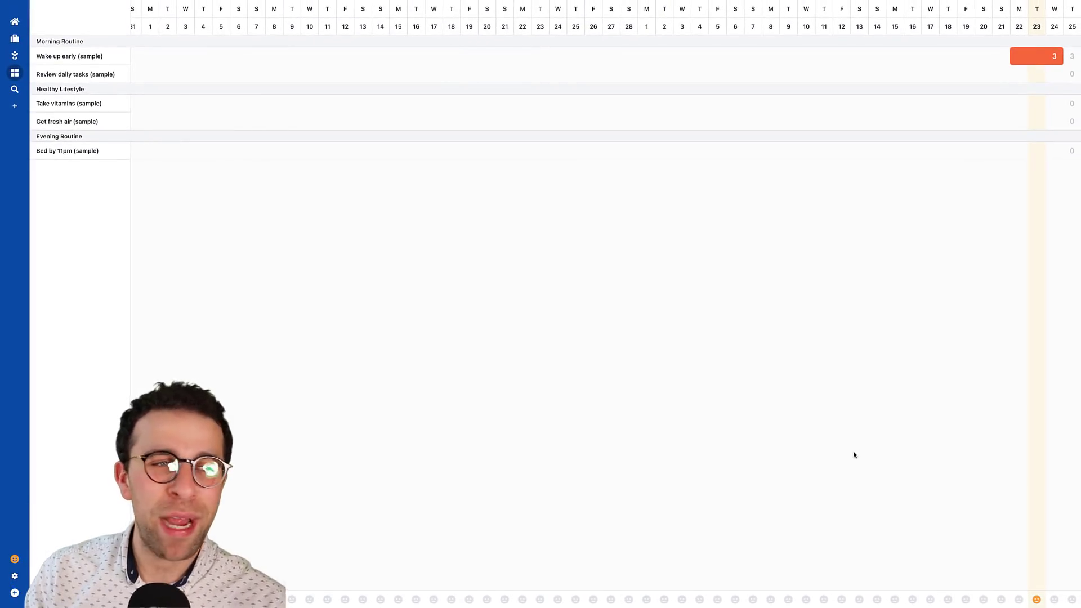
- Leave the habit tracker and return to the Work area's task list
{"action": "left_click", "coordinate": [18, 27]}
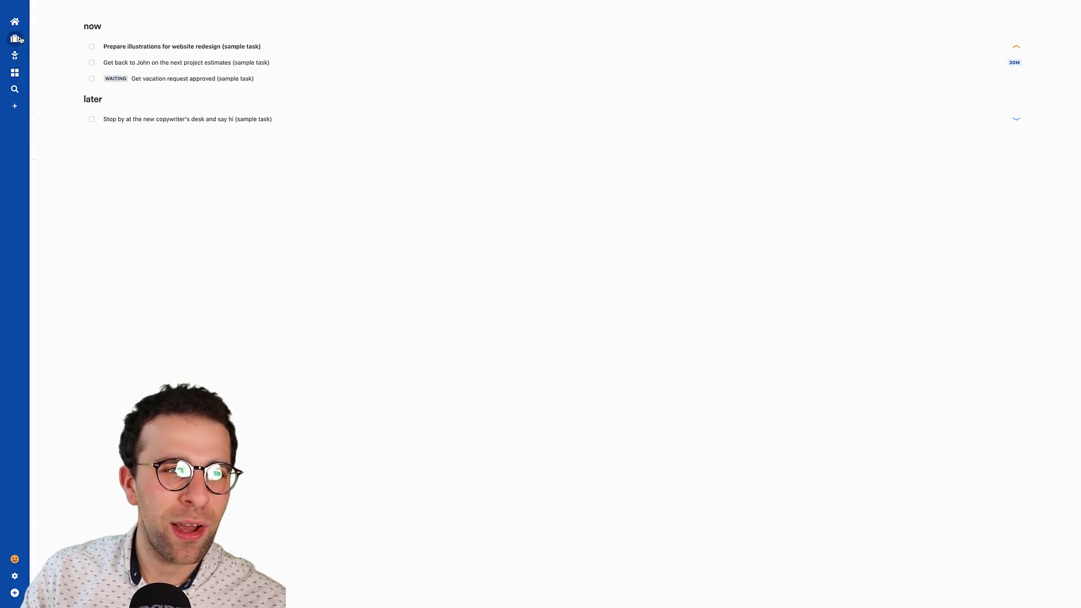